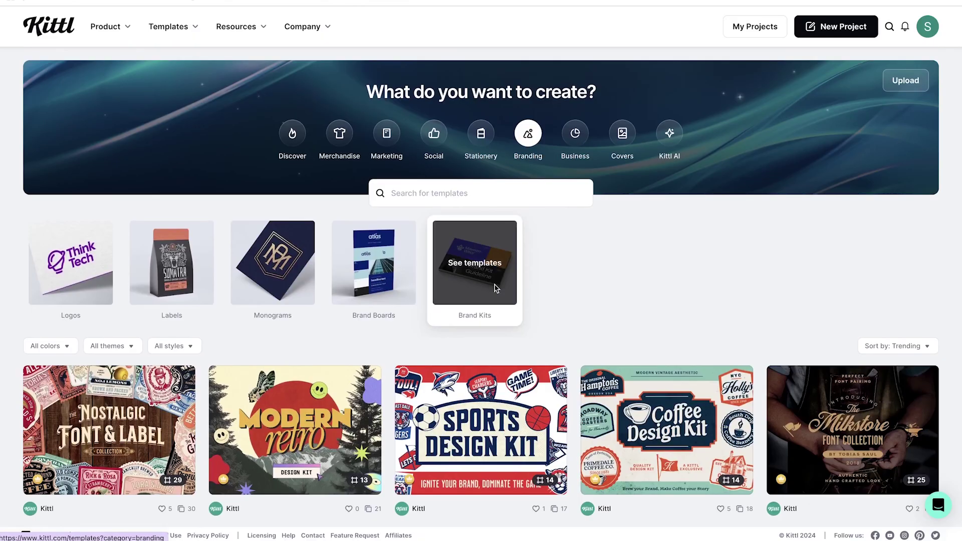
Step: Look over the Luxe Aura template, then return to the template gallery
scroll(494, 287, "down", 10)
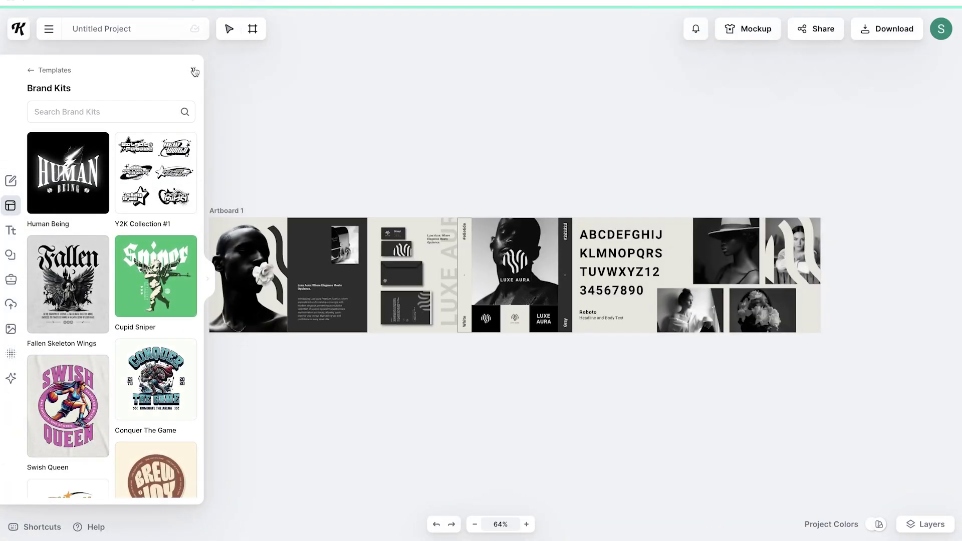
left_click(195, 72)
scroll(171, 266, "up", 3)
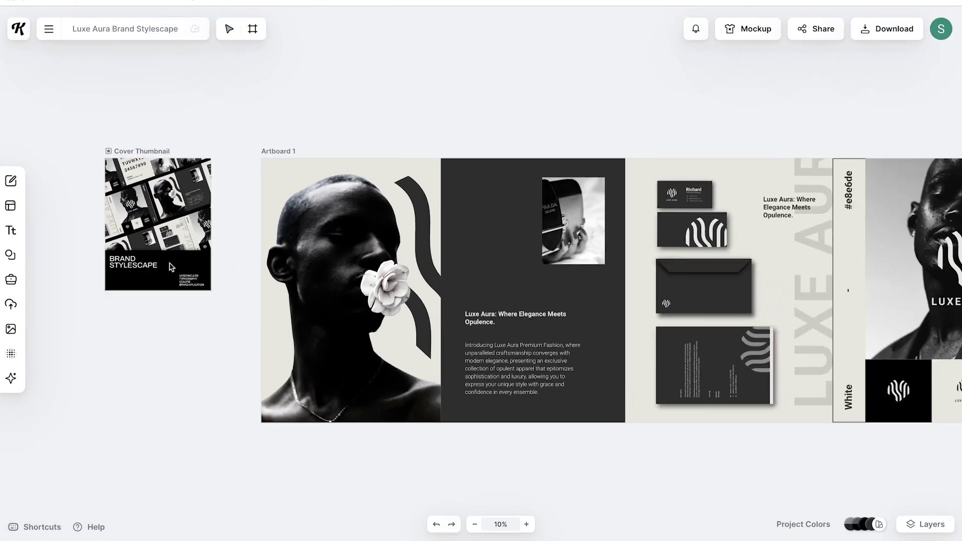
scroll(170, 267, "up", 5)
scroll(170, 266, "right", 5)
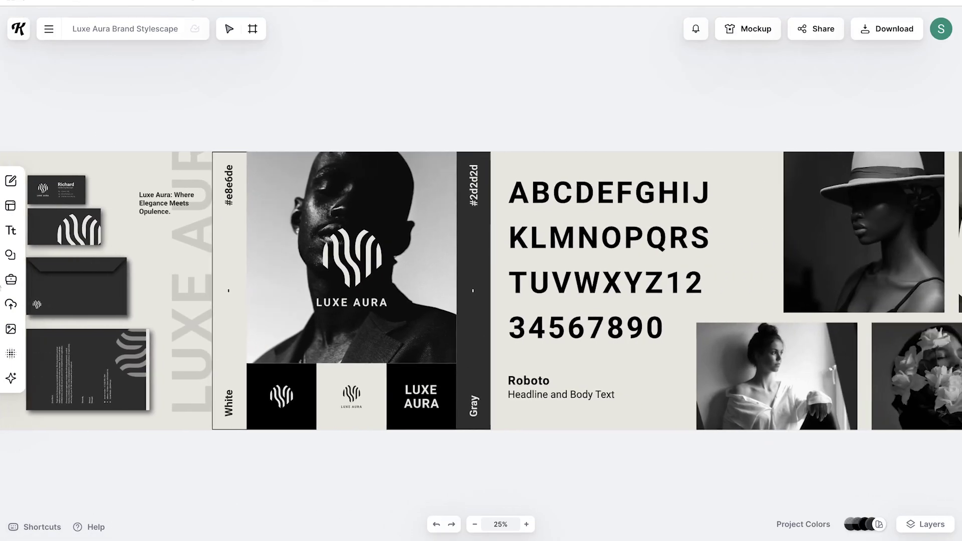
left_click(8, 281)
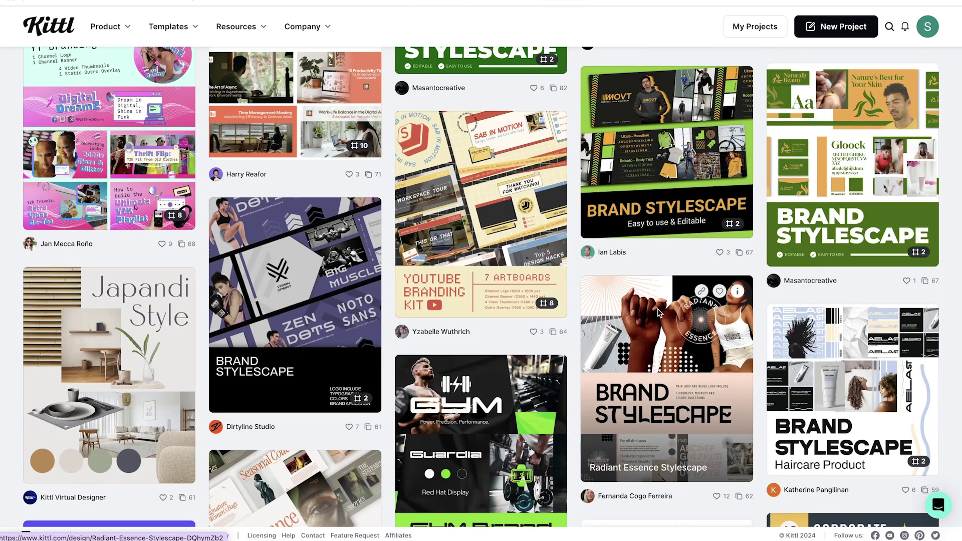
Step: Open the Radiant Essence Stylescape template with the Brand Kits list closed
left_click(657, 312)
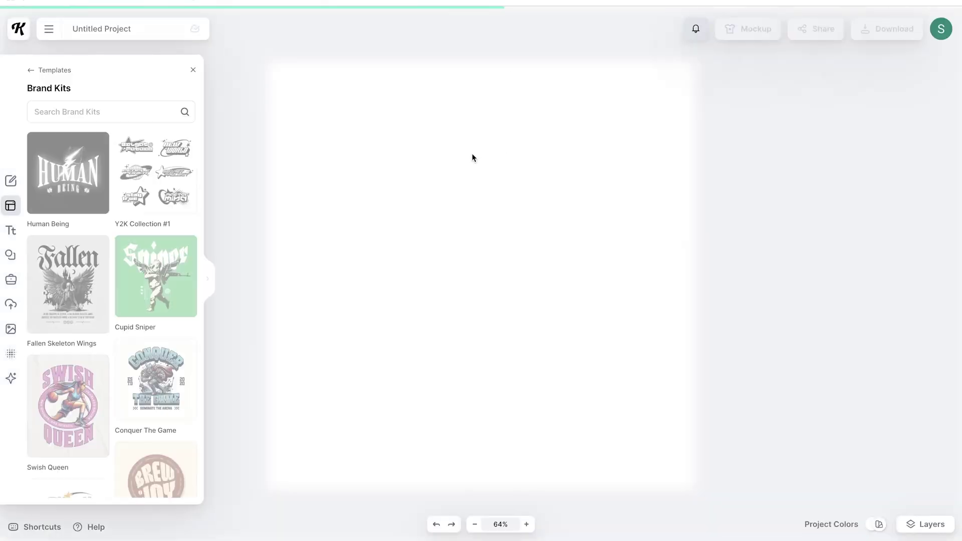
left_click(192, 70)
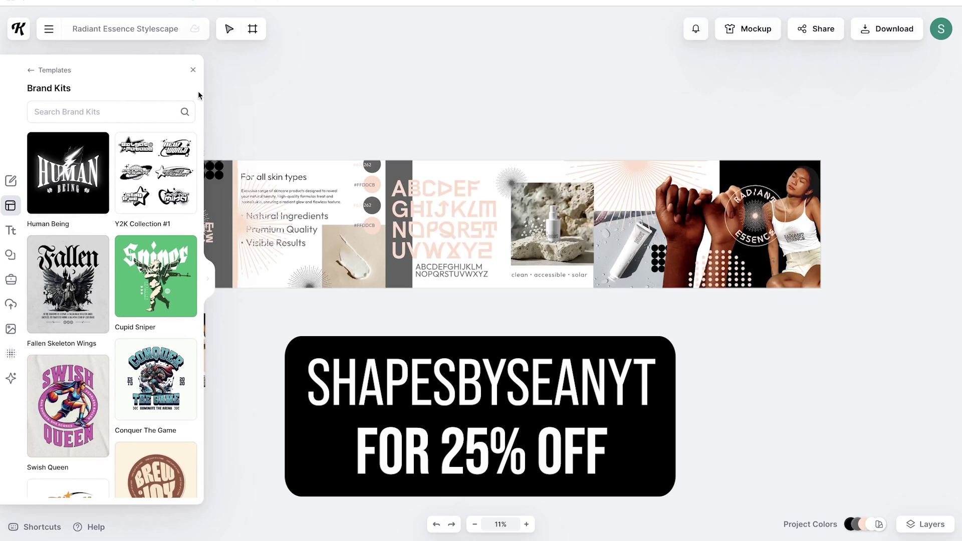
left_click(193, 70)
scroll(686, 298, "up", 5)
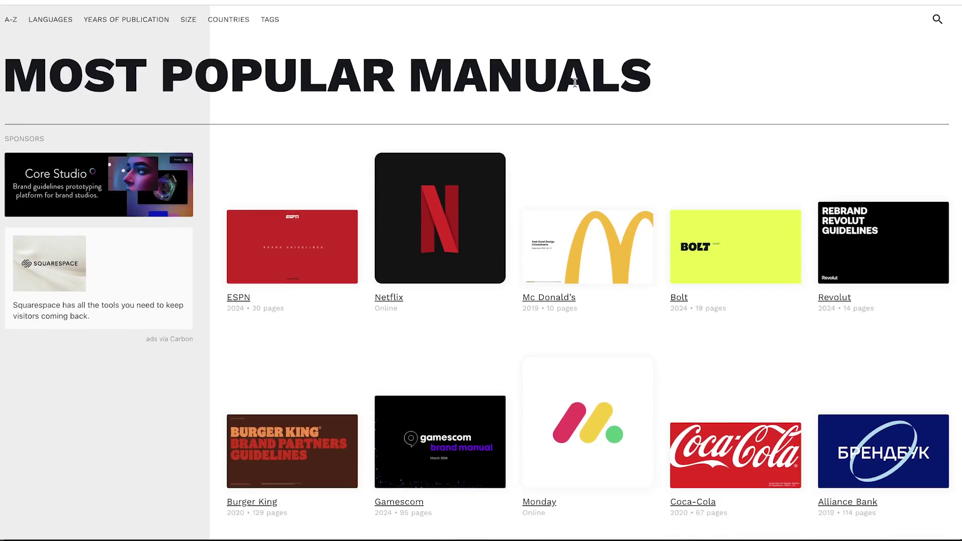
Step: Open the Netflix manual from Most Popular Manuals and scroll down to its wordmark
scroll(574, 84, "down", 3)
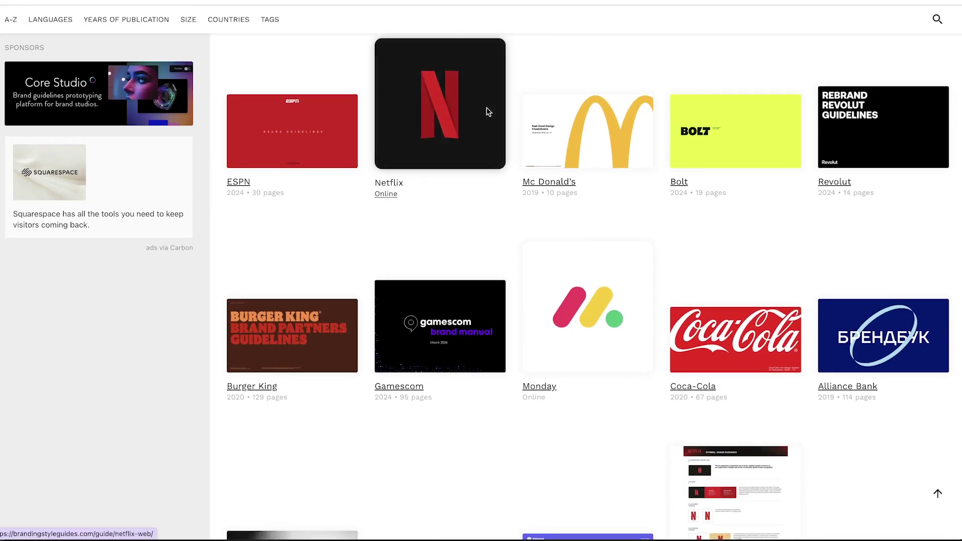
left_click(488, 111)
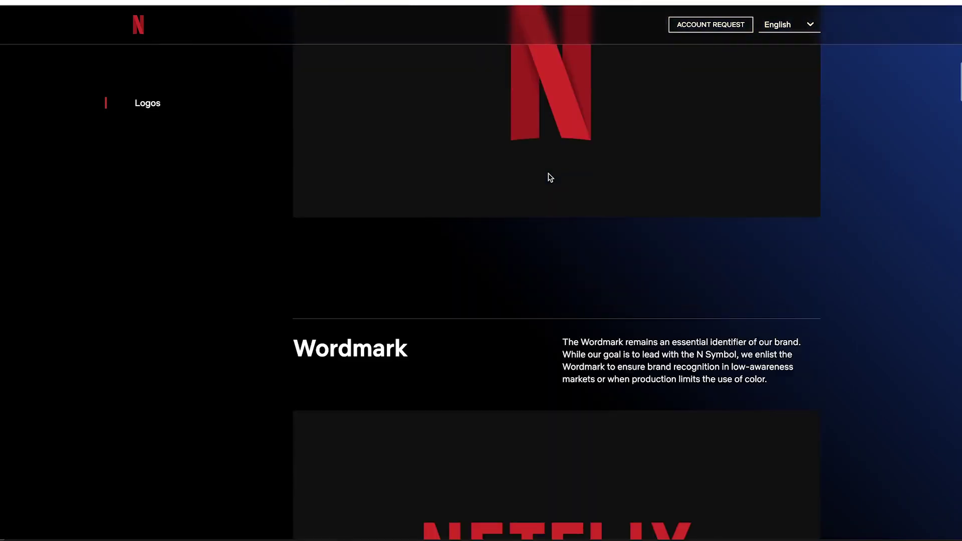
scroll(550, 177, "down", 12)
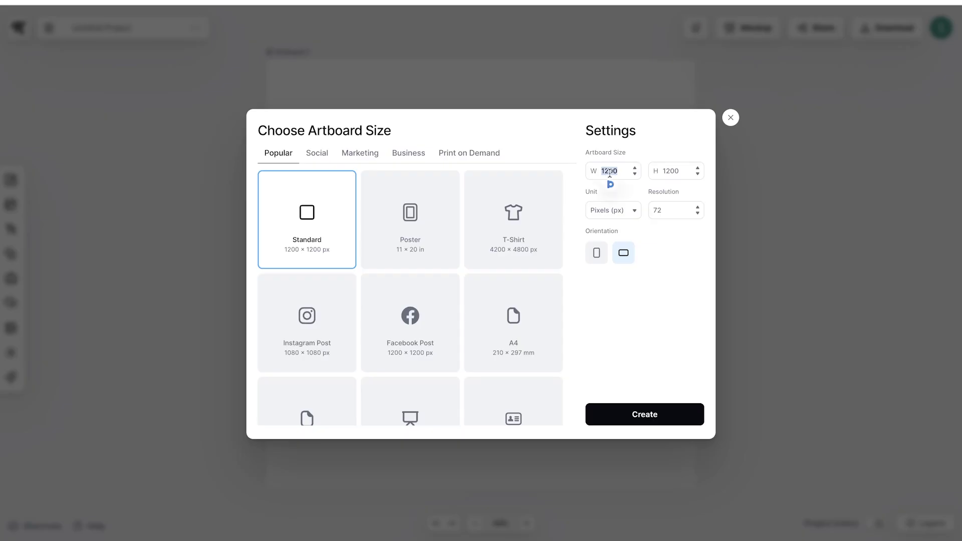
Step: Create a 297 × 420 portrait artboard and place a duplicated PRIMARY LOGO headline label at its upper left
double_click(664, 171)
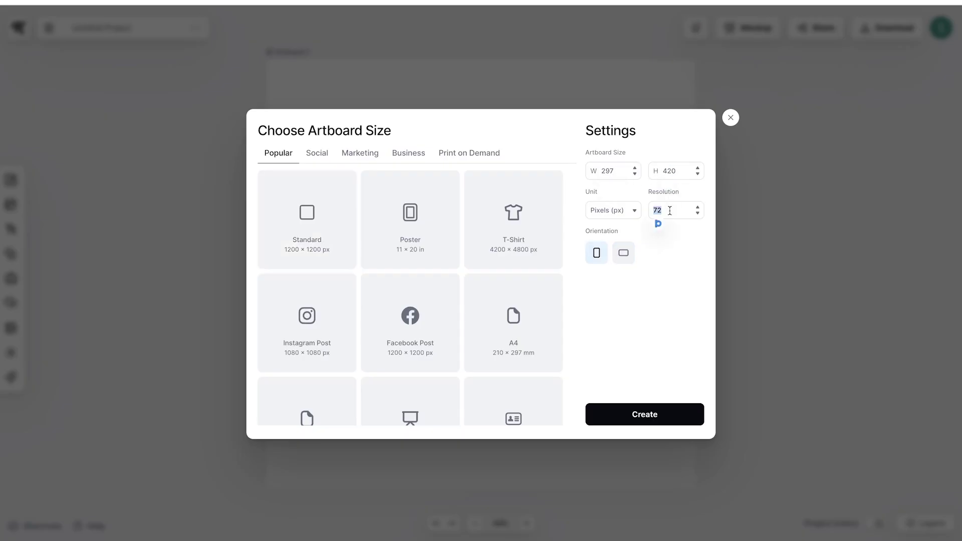
left_click(655, 416)
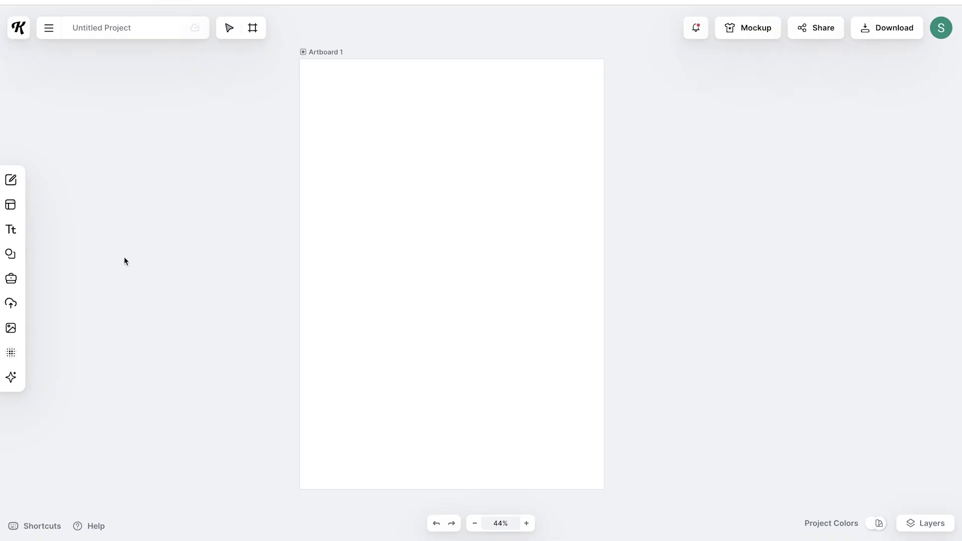
left_click(11, 229)
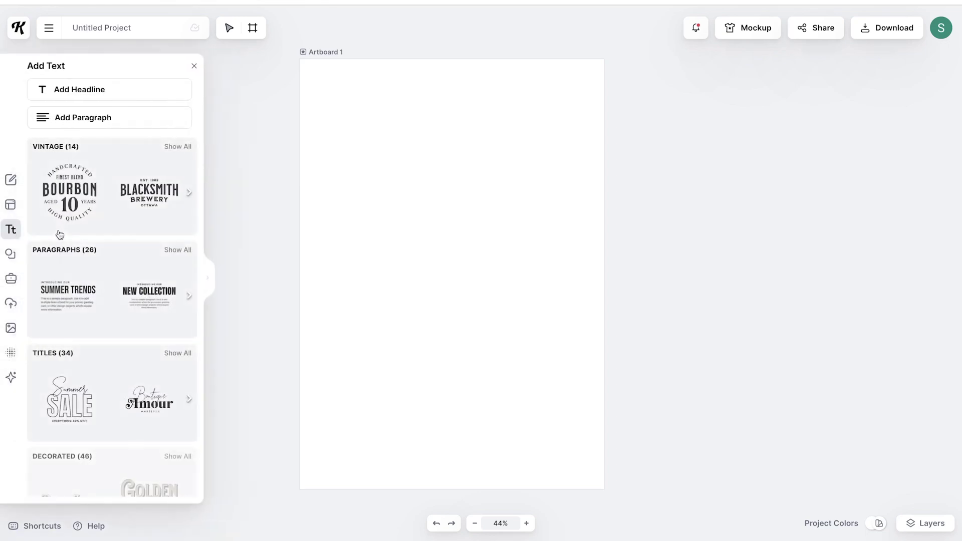
left_click(111, 97)
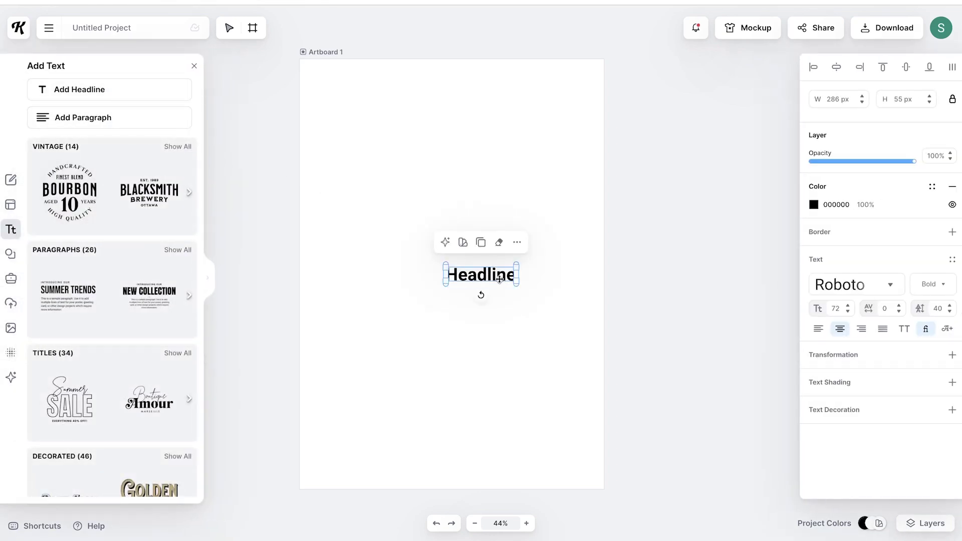
left_click_drag(485, 261, 396, 111)
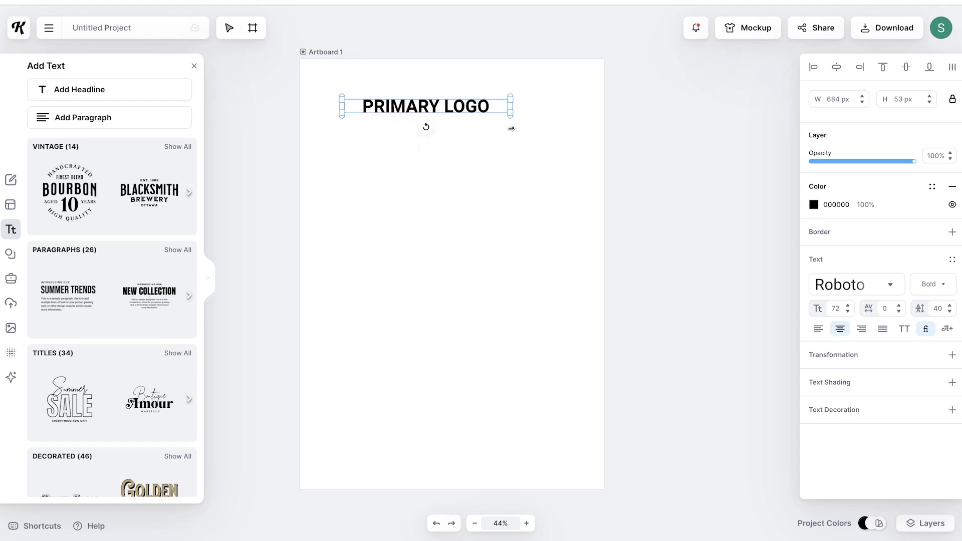
key("Down")
left_click_drag(510, 104, 429, 104)
left_click(386, 77)
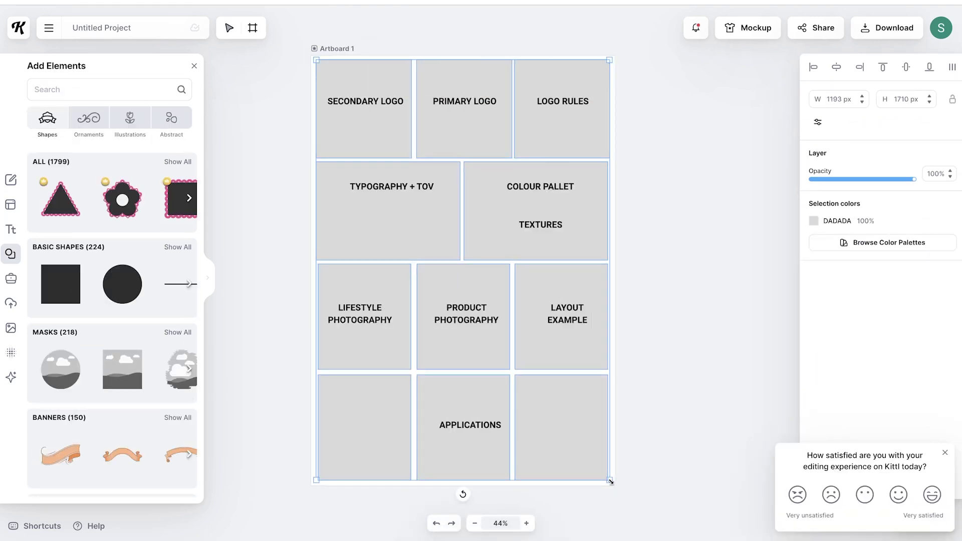
Step: Create a new uploads folder named LJP
left_click(575, 451)
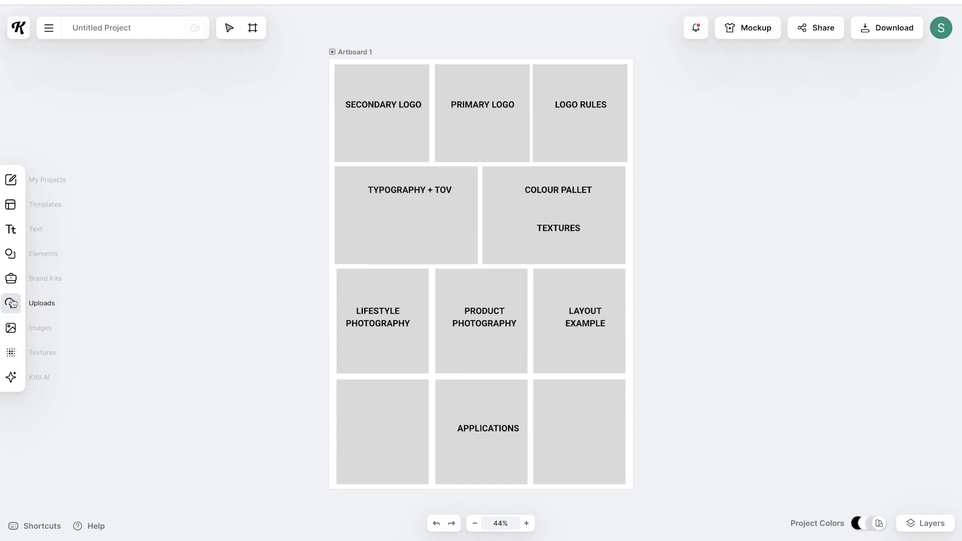
left_click(11, 303)
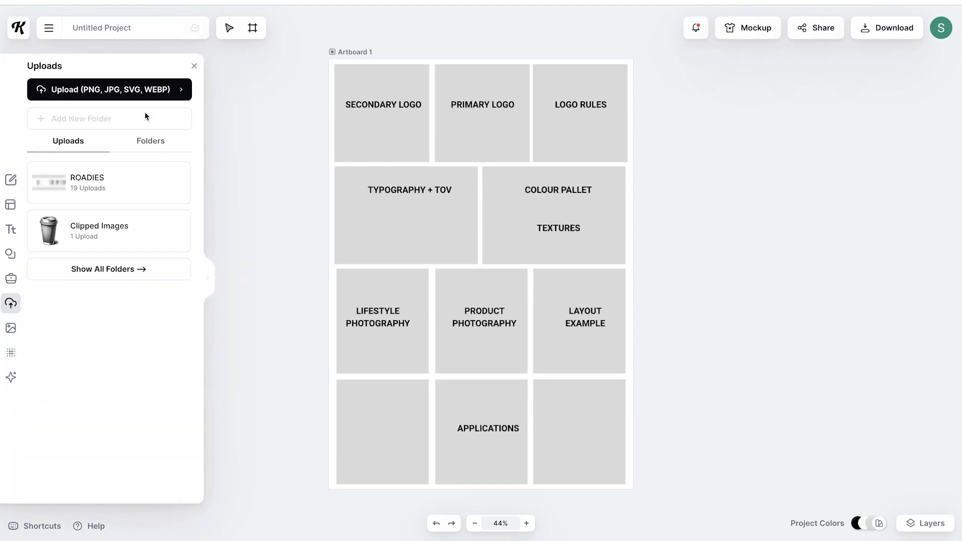
left_click(145, 118)
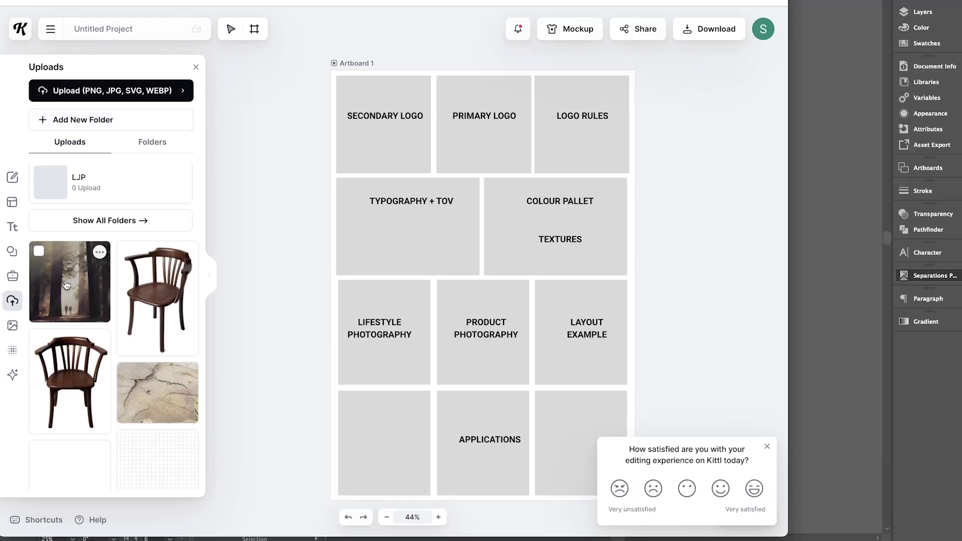
Step: Select the nine Lumberjack Project images and move them into the LJP folder
left_click(38, 256)
left_click(39, 215)
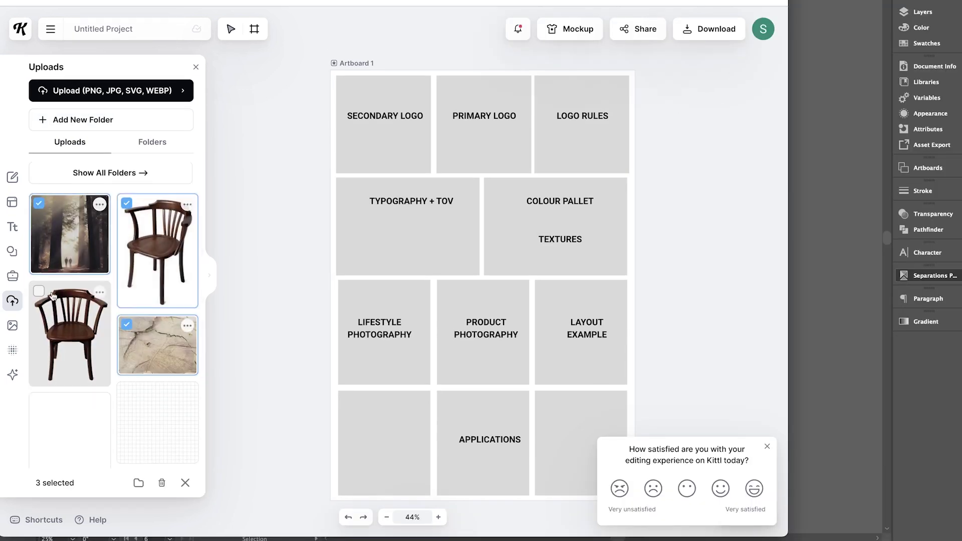
scroll(113, 320, "down", 1)
left_click(40, 326)
scroll(70, 321, "down", 2)
left_click(60, 383, "shift")
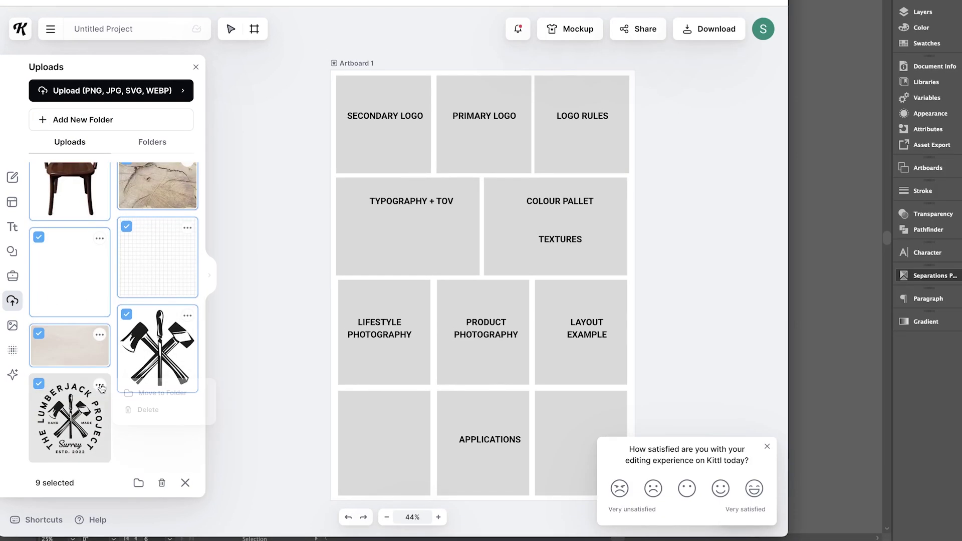
left_click(161, 393)
left_click(200, 419)
left_click(193, 507)
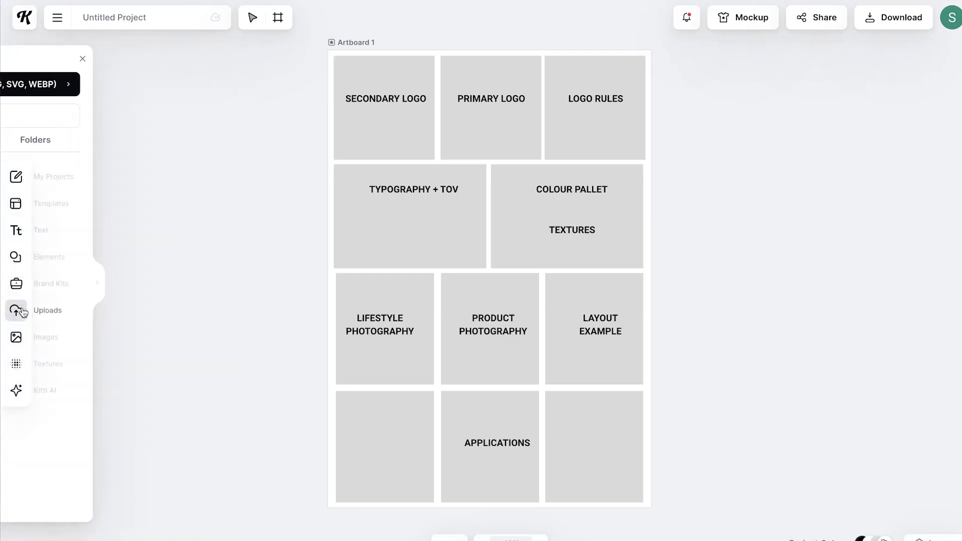
Step: Create a new brand kit named LJP
left_click(12, 282)
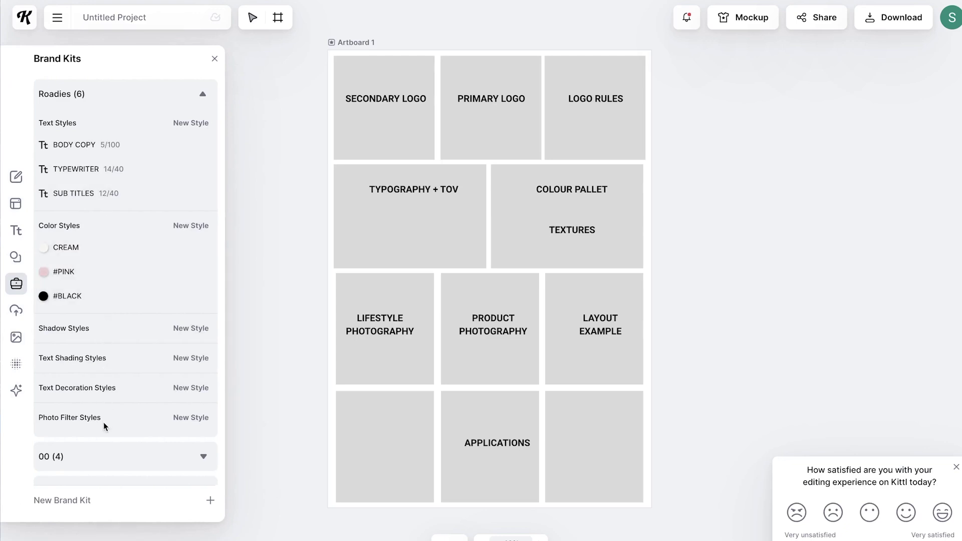
left_click(203, 95)
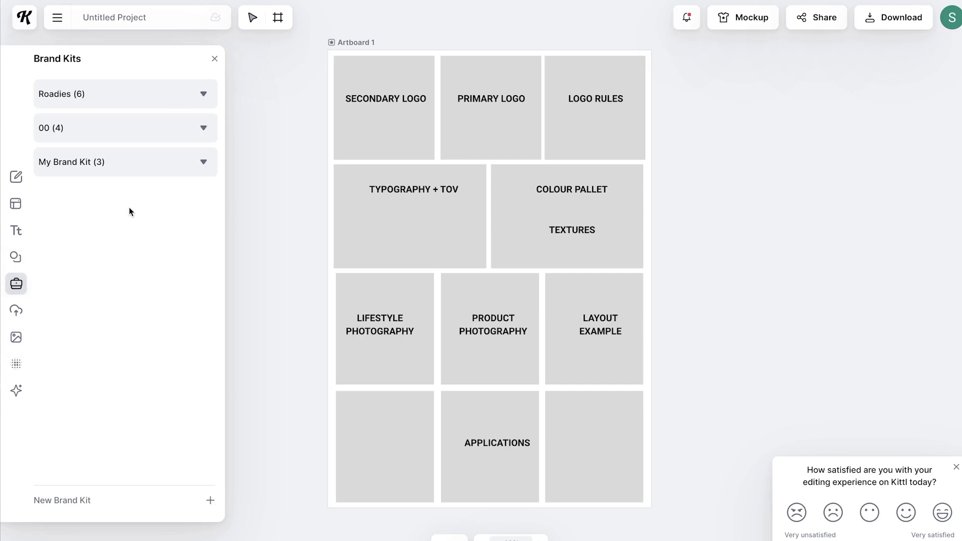
left_click(210, 499)
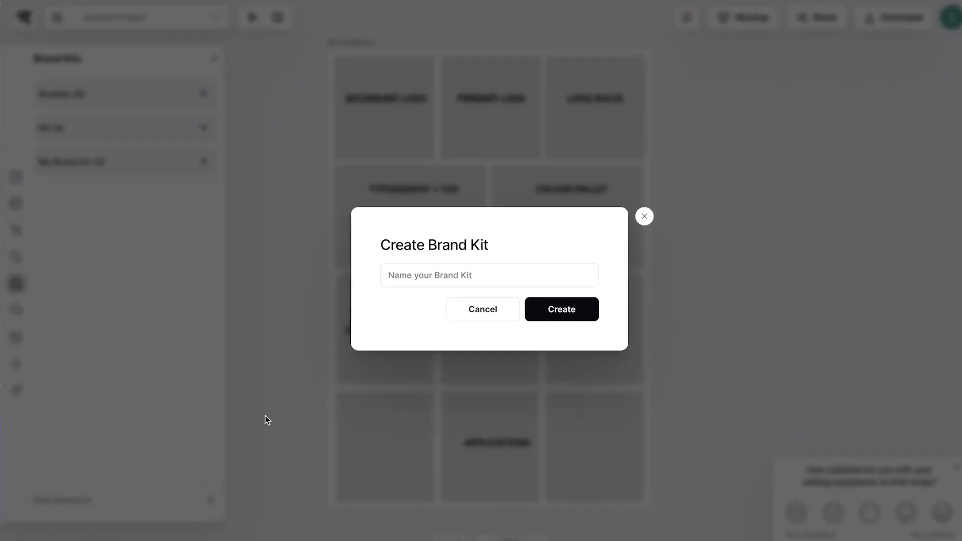
left_click(412, 272)
left_click(451, 304)
left_click(539, 309)
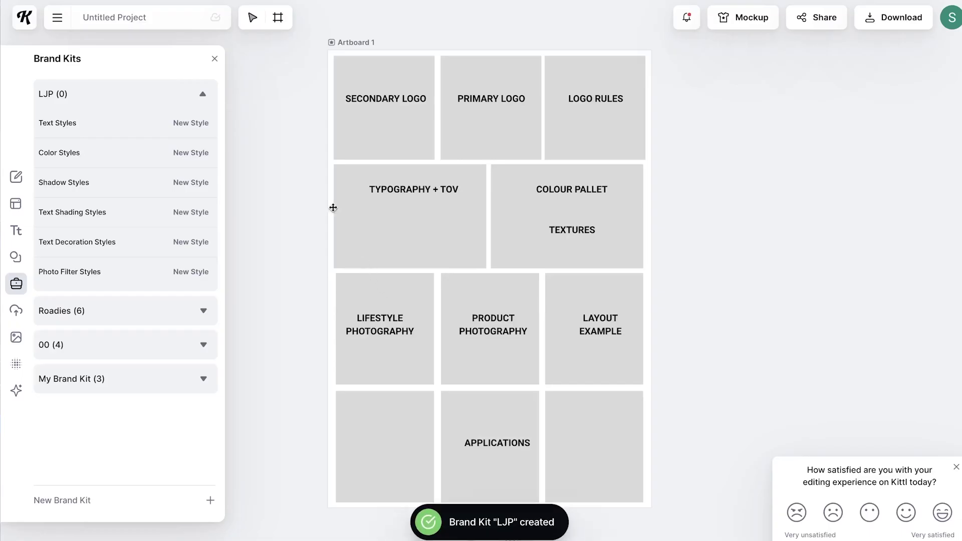
Step: Add a BLACK colour style to the LJP brand kit
left_click(191, 153)
left_click(292, 271)
type("BKAC")
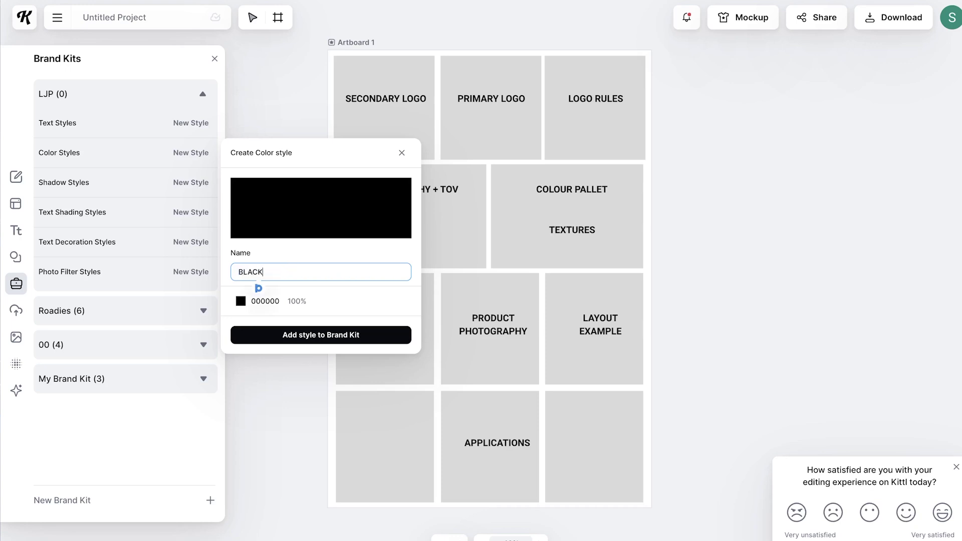
left_click(332, 334)
Step: Add a light grey OFF WHITE colour style (D8D8D3) to the LJP kit
left_click(191, 152)
double_click(290, 271)
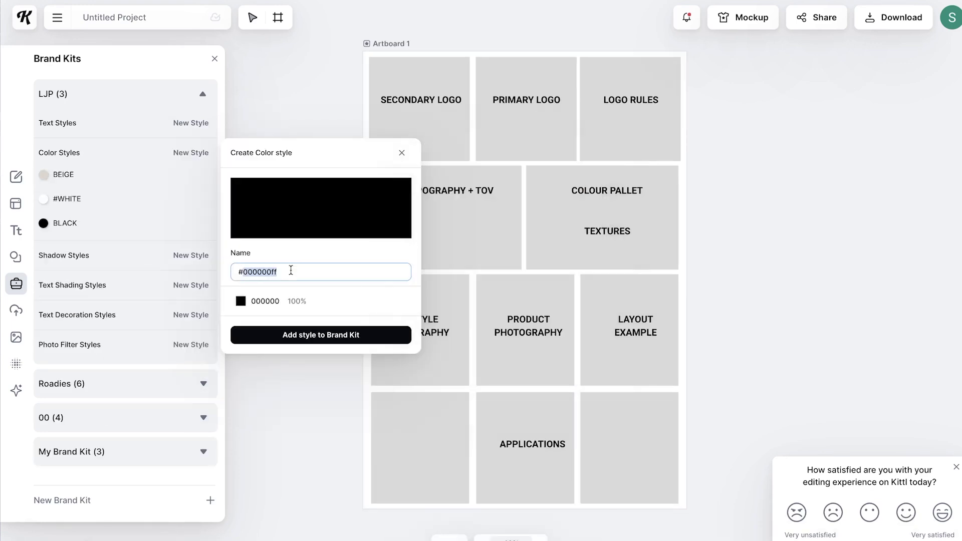
left_click(248, 303)
double_click(454, 345)
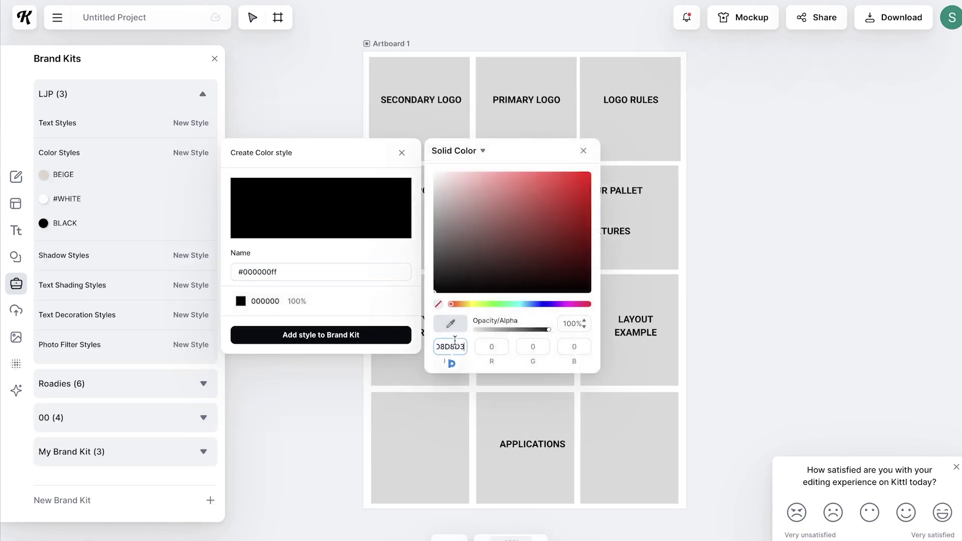
key("Return")
left_click(300, 268)
double_click(301, 269)
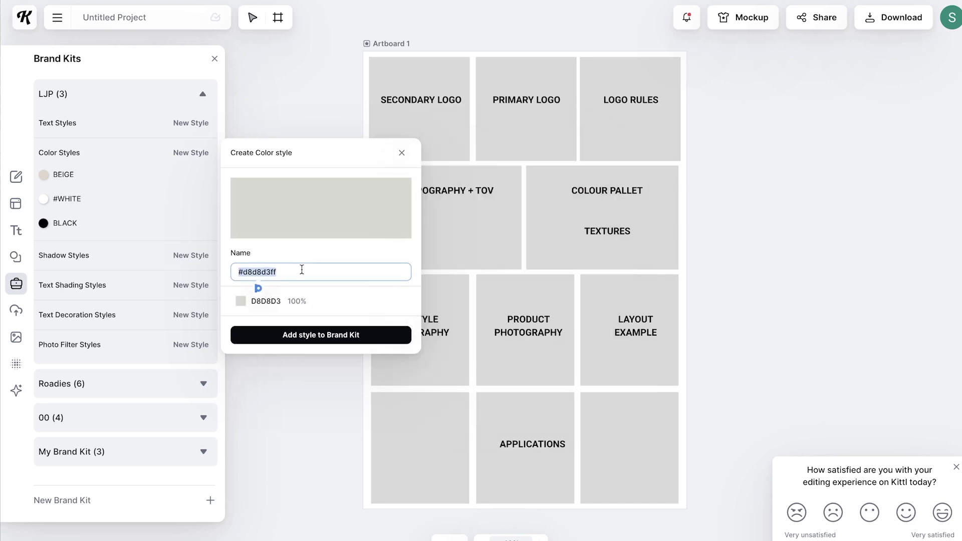
type("OFF WHITE")
left_click(365, 332)
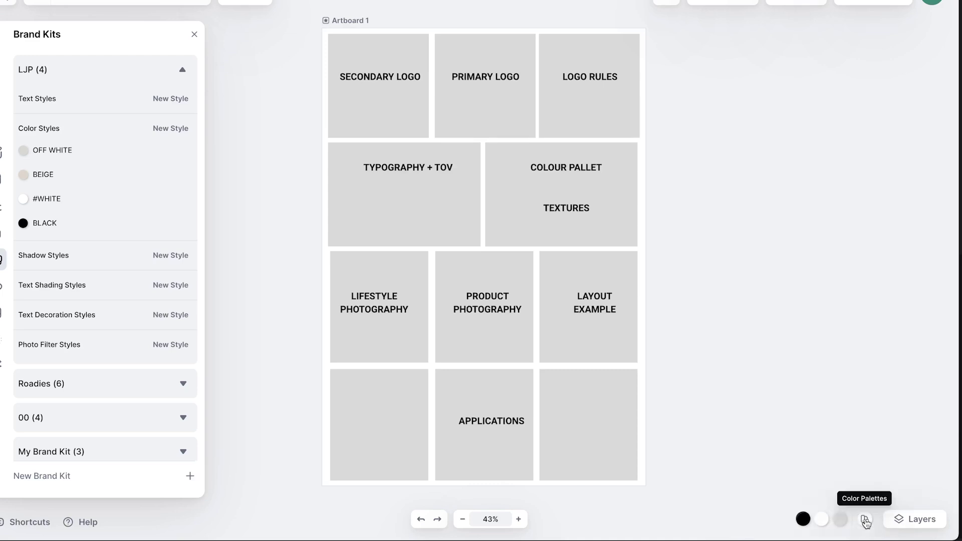
Step: Apply the LJP brand kit palette to the project colours and close the panels
left_click(864, 519)
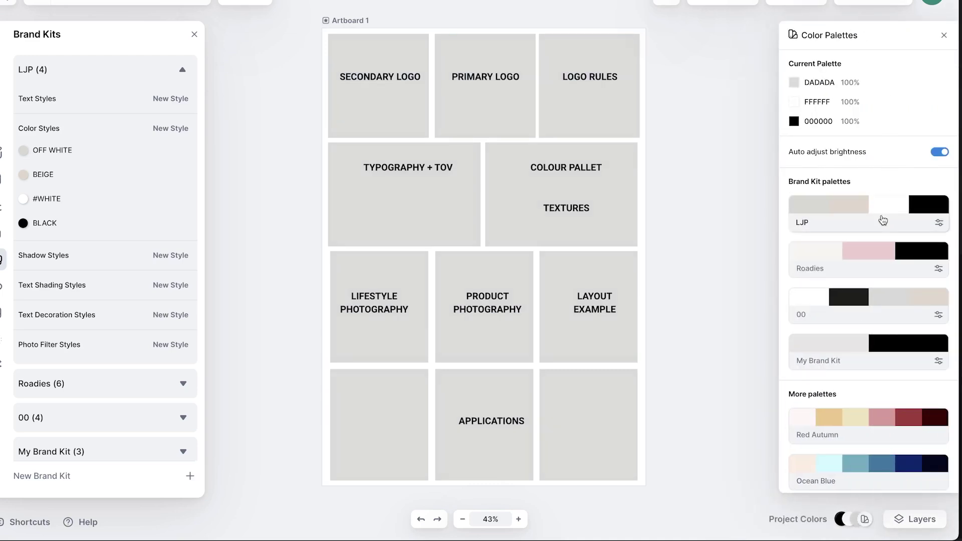
scroll(876, 221, "down", 8)
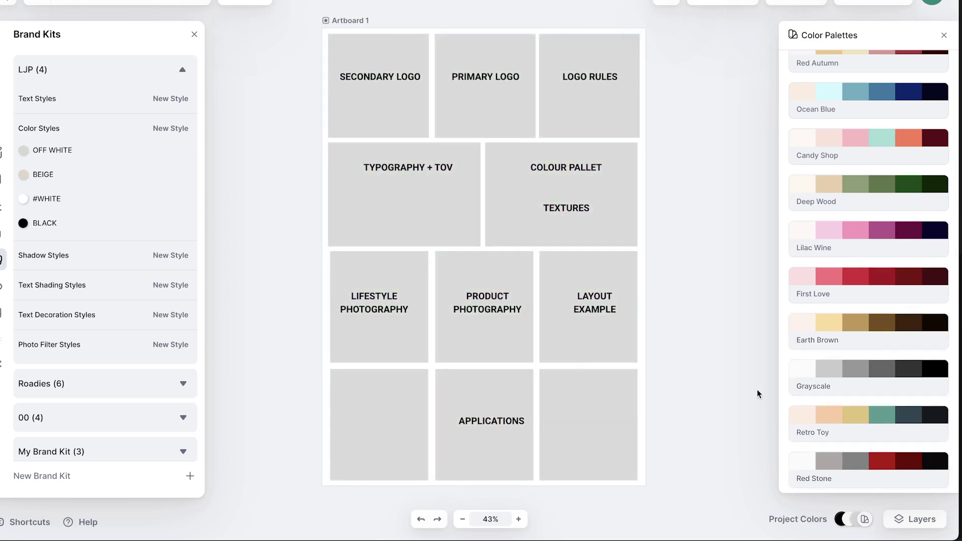
scroll(846, 226, "up", 8)
left_click(847, 200)
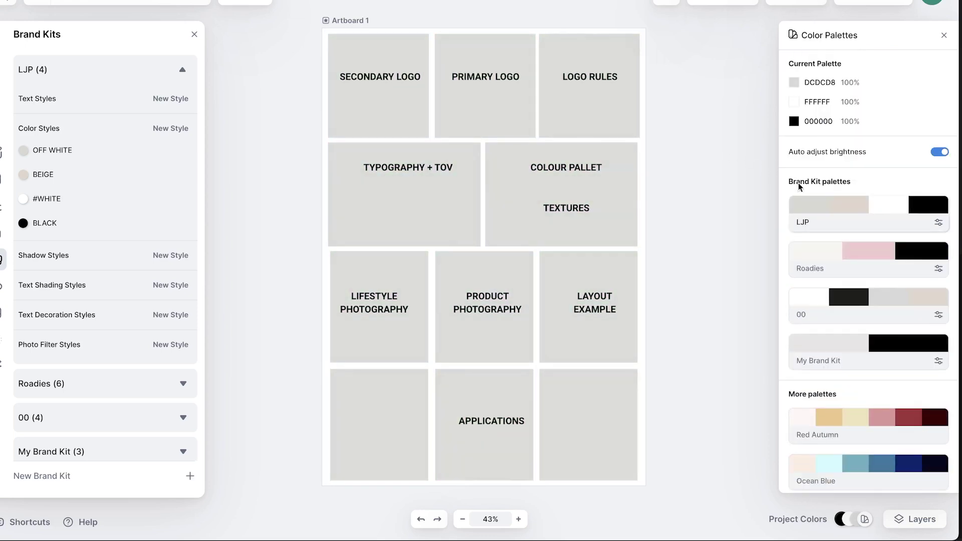
left_click(689, 166)
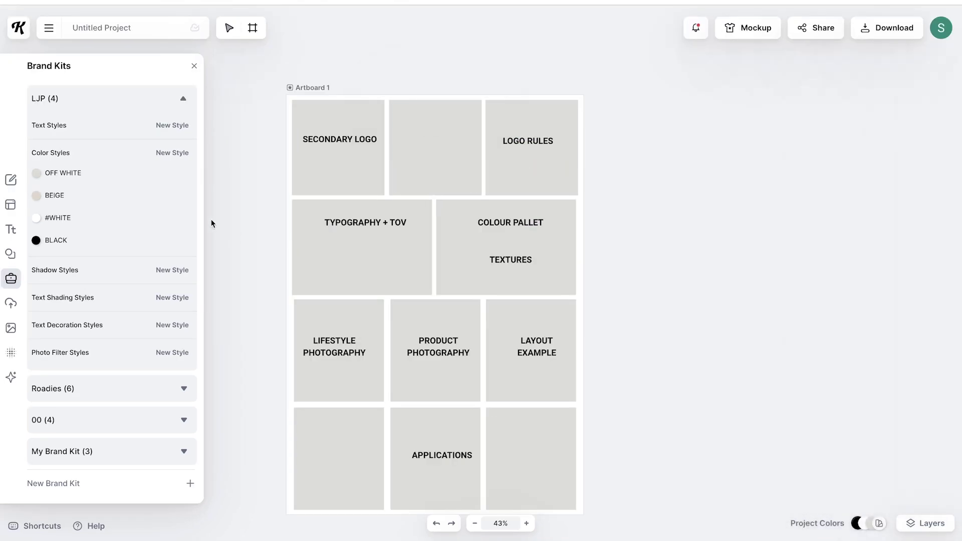
left_click(10, 278)
Step: Bring the Lumberjack logo from the LJP uploads folder onto the canvas
left_click(11, 303)
left_click(154, 180)
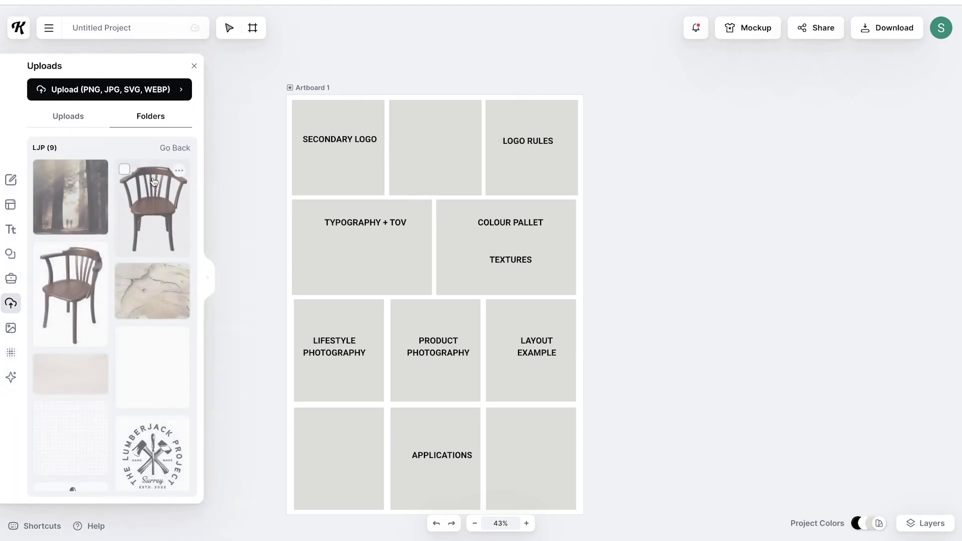
left_click_drag(152, 453, 262, 204)
left_click(236, 107)
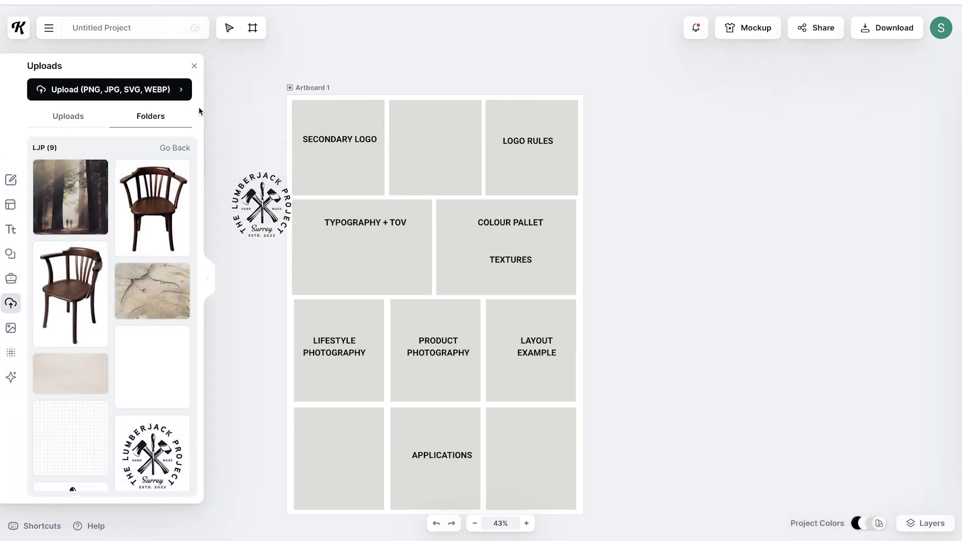
Step: Cover the artboard with a BEIGE rectangle sent to back, and place the logo in the top-middle cell
left_click(431, 140)
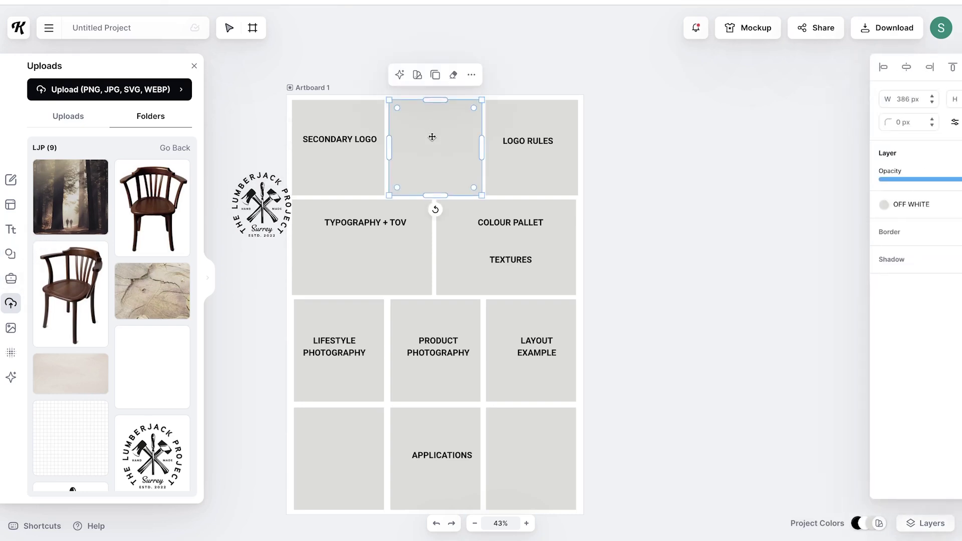
left_click_drag(449, 150, 340, 140)
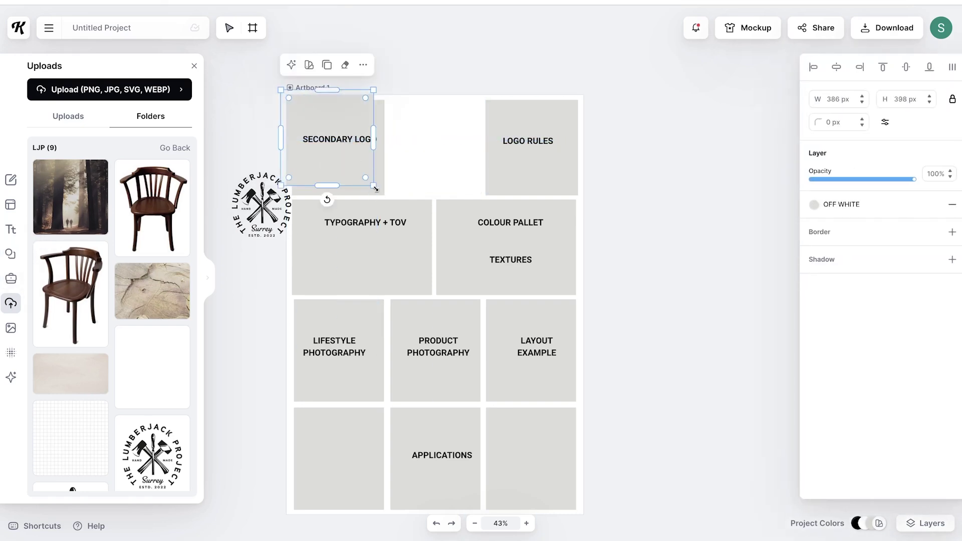
left_click_drag(375, 187, 591, 521)
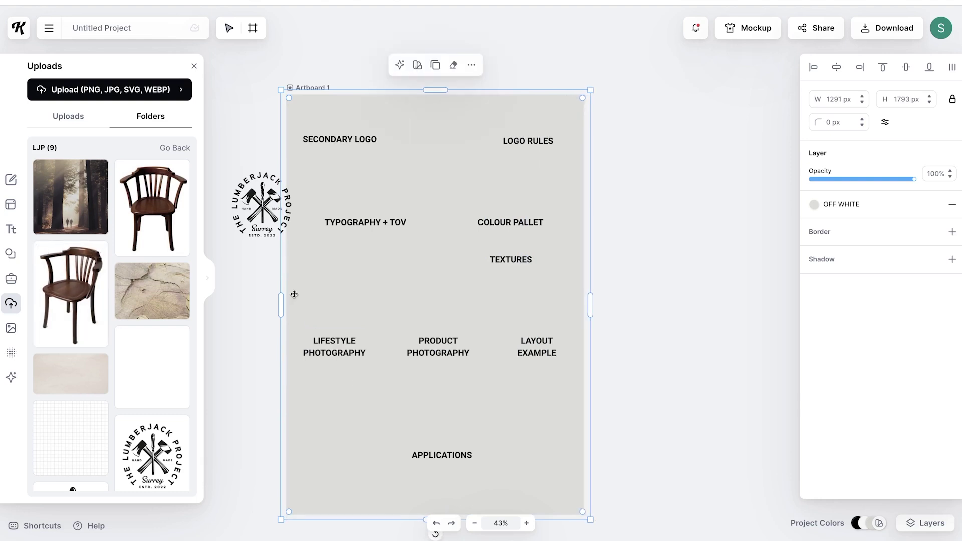
left_click(196, 66)
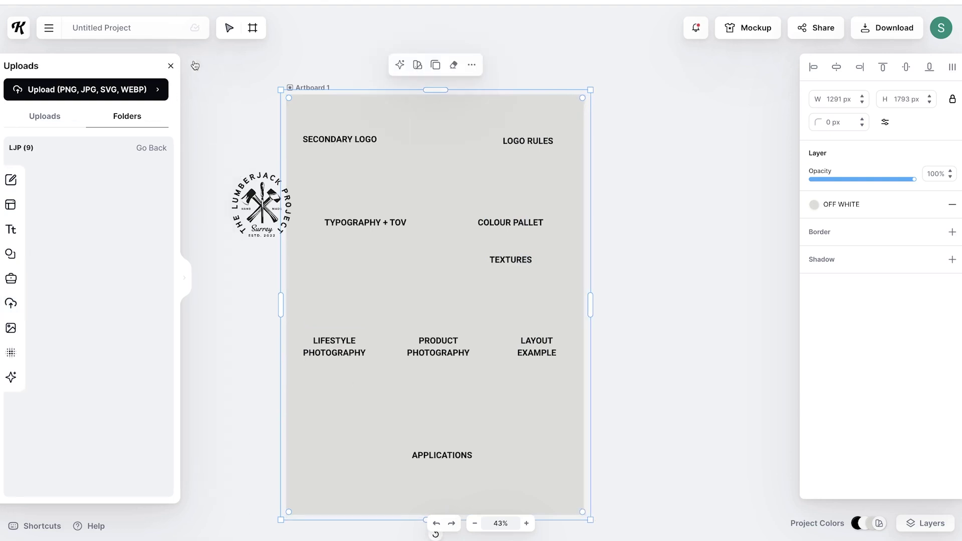
left_click(11, 278)
left_click(64, 193)
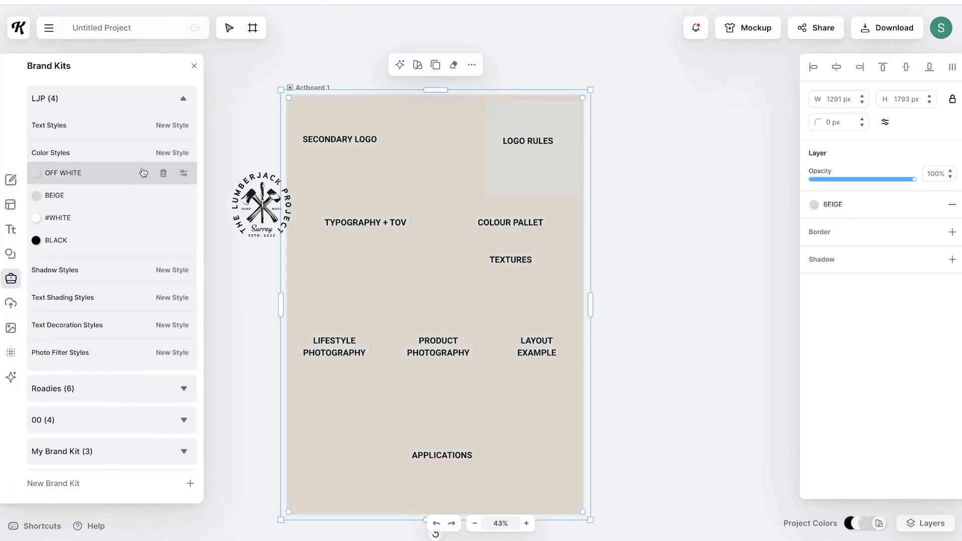
right_click(451, 114)
left_click(493, 323)
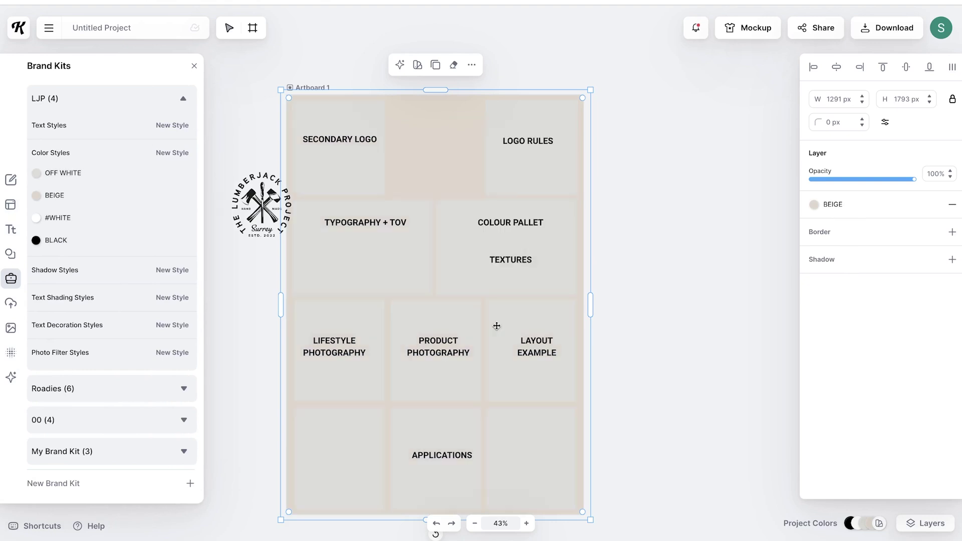
left_click(696, 180)
left_click_drag(264, 217, 436, 163)
left_click(606, 154)
Step: Delete the Logo Rules cell and heading, and put a logo copy in the top-right cell
left_click(540, 175)
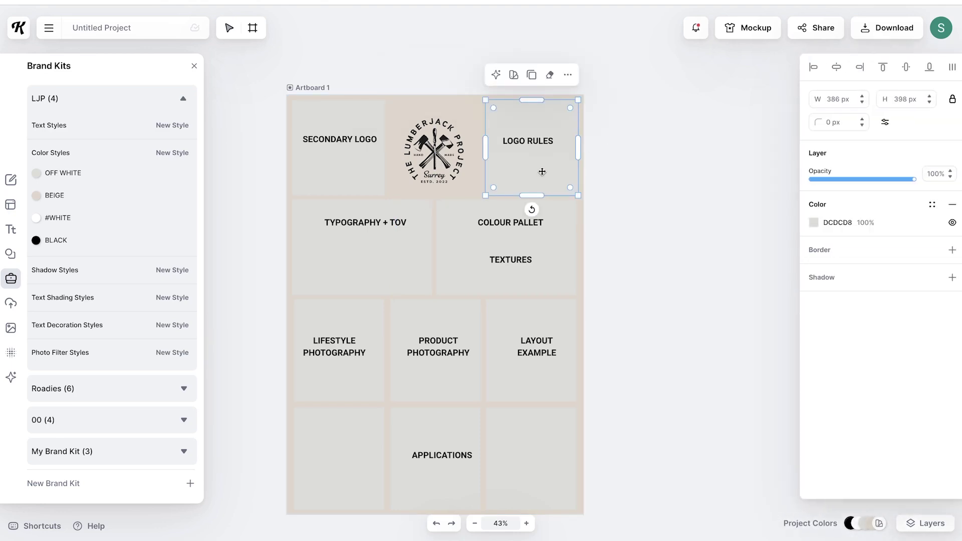
left_click(534, 142)
key("Delete")
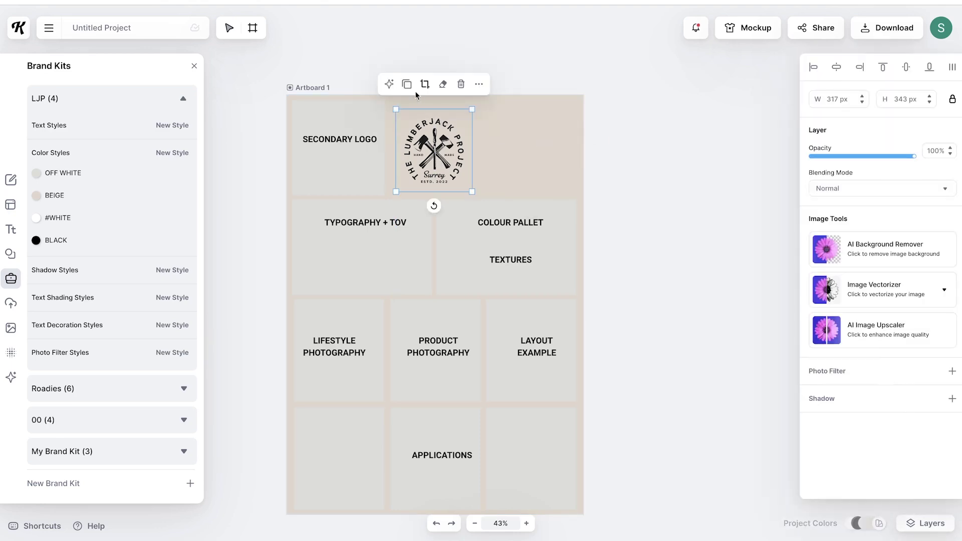
left_click(407, 83)
left_click_drag(445, 135, 540, 134)
Step: Build a grouped column of squares and fit it around the second logo at 54 px
scroll(629, 205, "down", 1)
scroll(581, 173, "up", 5)
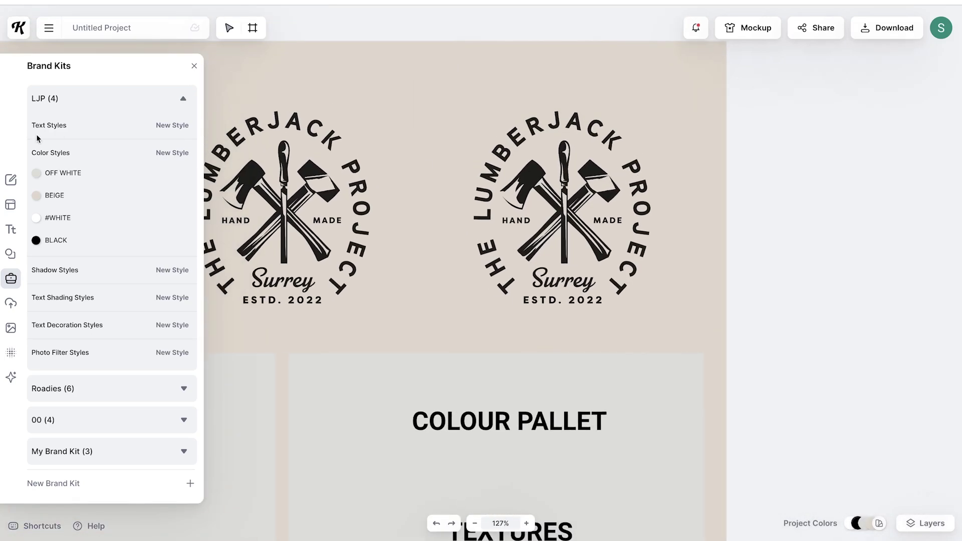
left_click(11, 253)
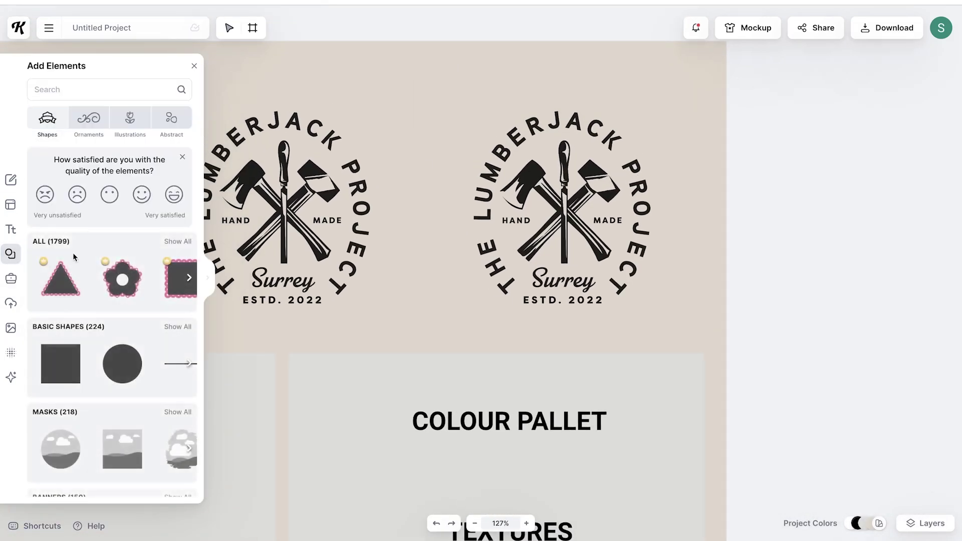
left_click(60, 379)
left_click_drag(481, 275, 515, 204)
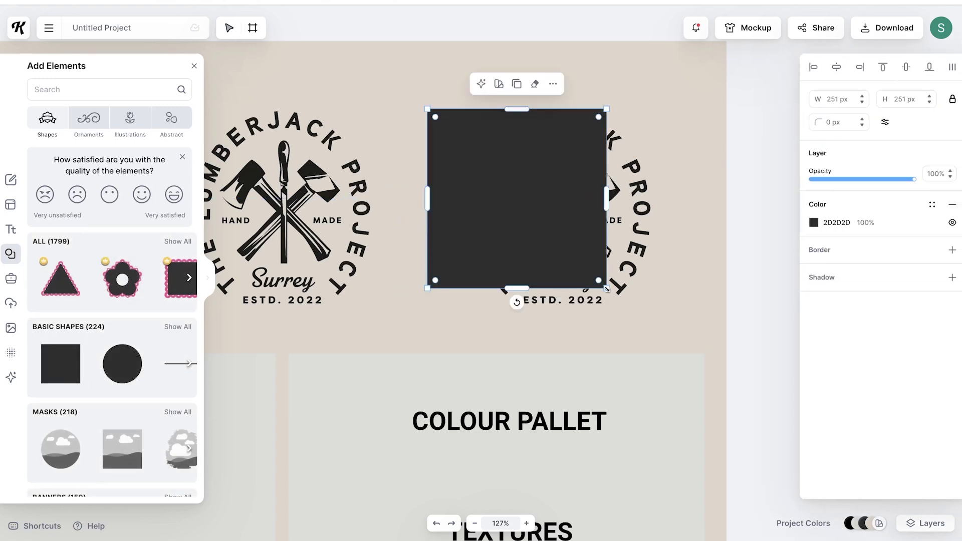
left_click_drag(515, 296, 443, 253)
key("ctrl+v")
key("ctrl+v")
key("ctrl+v")
key("ctrl+v")
right_click(444, 215)
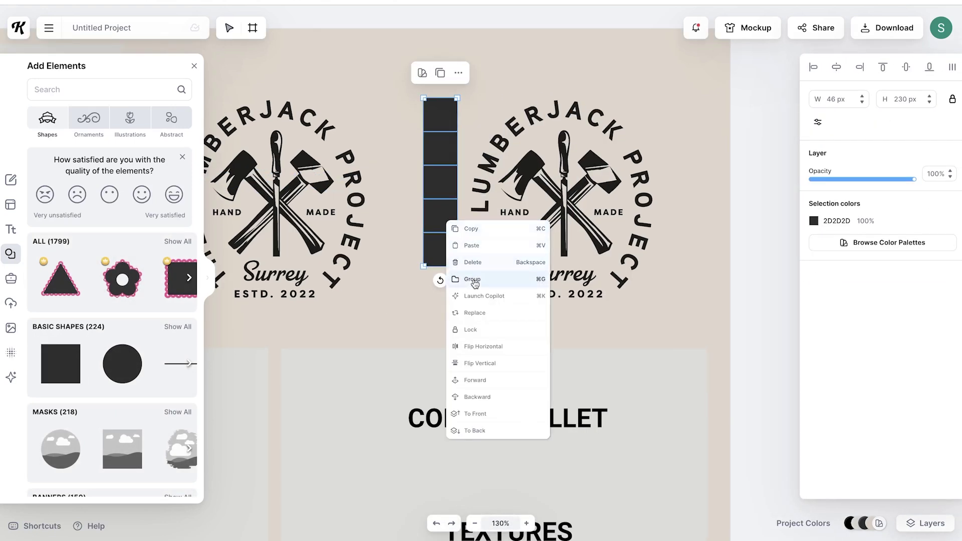
left_click(429, 201)
left_click_drag(429, 202, 541, 204)
left_click_drag(568, 268, 451, 276)
Step: Give the clearance boxes a 1 px black border with no fill, stretched across the grid
left_click(445, 120)
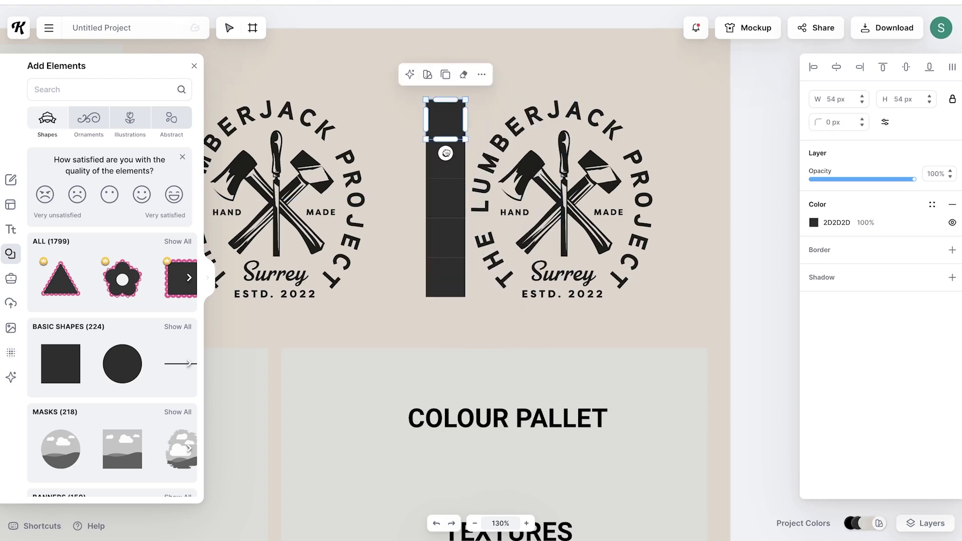
left_click_drag(446, 139, 446, 296)
left_click(951, 250)
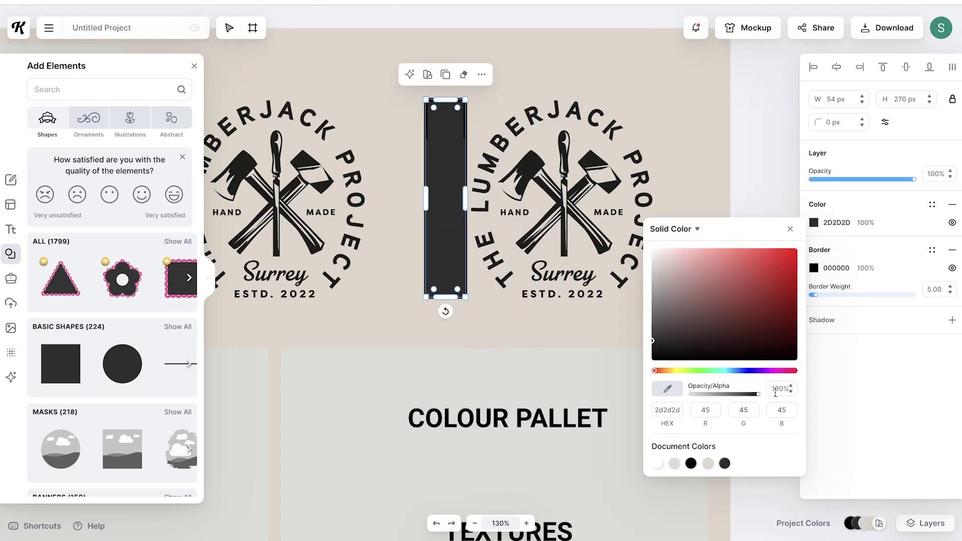
left_click(950, 223)
left_click_drag(815, 299, 811, 295)
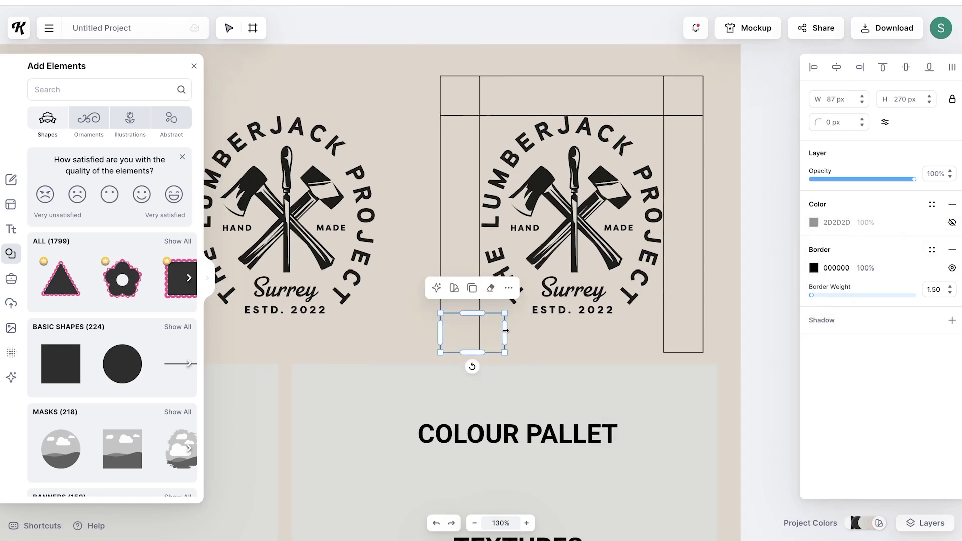
left_click_drag(513, 331, 703, 330)
Step: Enter 10MM and end the secondary mark caption with 'E.G. SOCIAL MEDIA', then close the elements panel
left_click(742, 180)
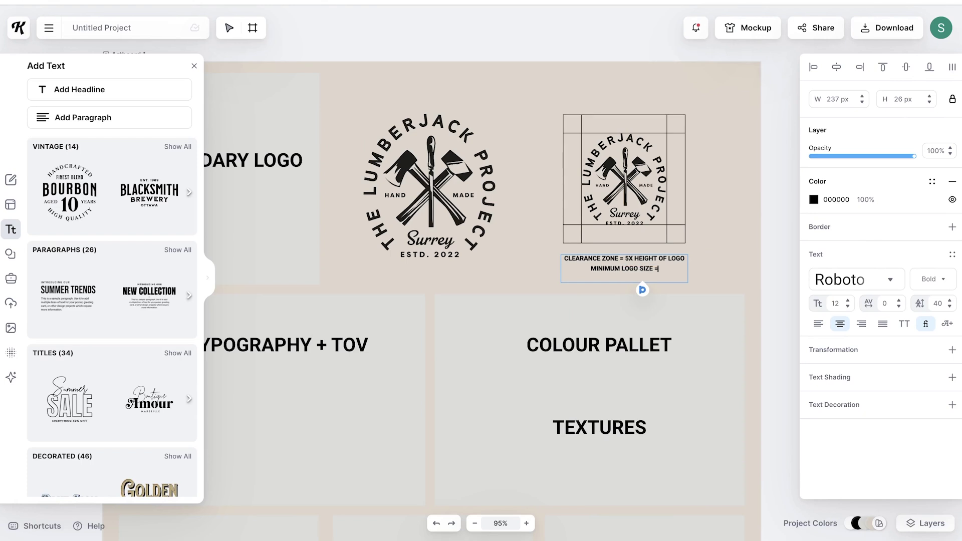
type("10MM (H")
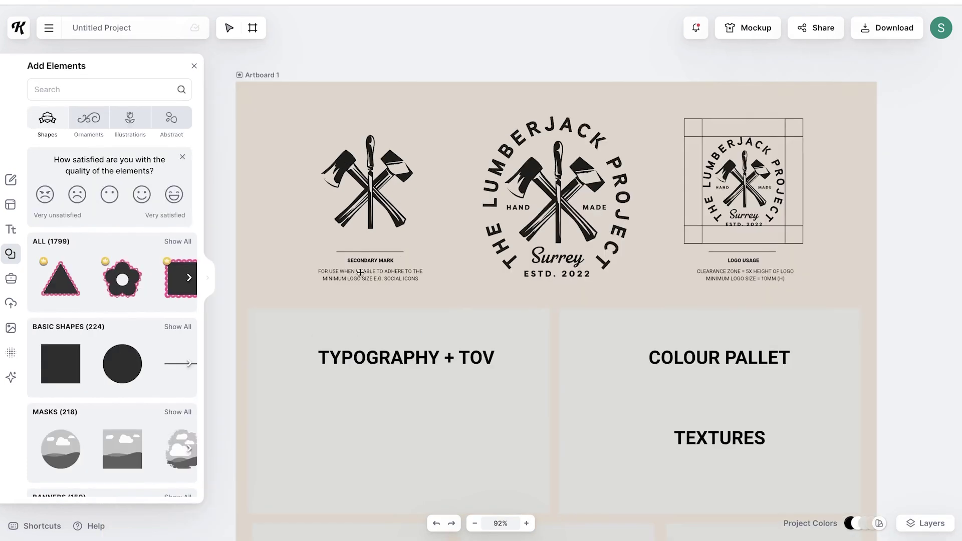
left_click(402, 272)
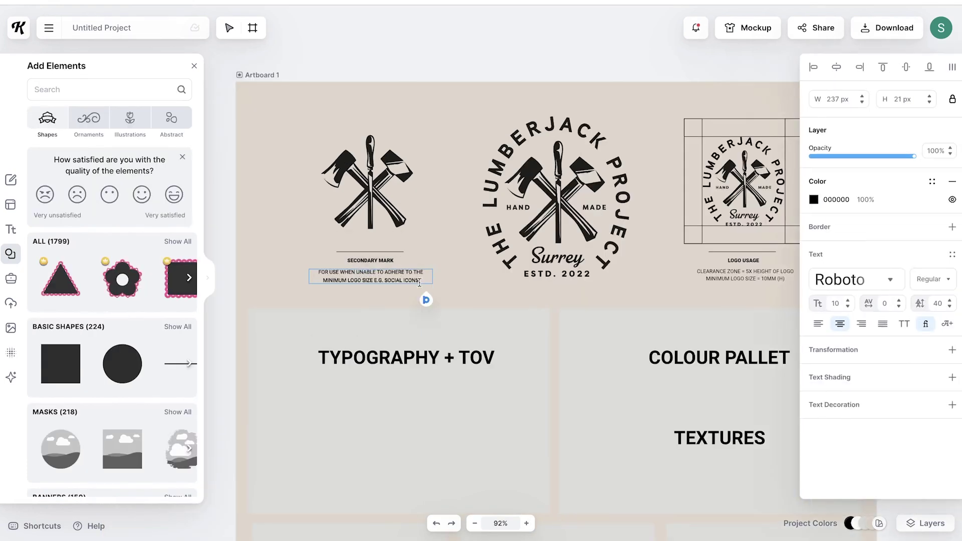
key("BackSpace")
key("BackSpace")
key("BackSpace")
key("BackSpace")
key("BackSpace")
key("BackSpace")
key("BackSpace")
key("BackSpace")
key("BackSpace")
key("BackSpace")
key("BackSpace")
key("BackSpace")
key("BackSpace")
key("BackSpace")
key("BackSpace")
key("BackSpace")
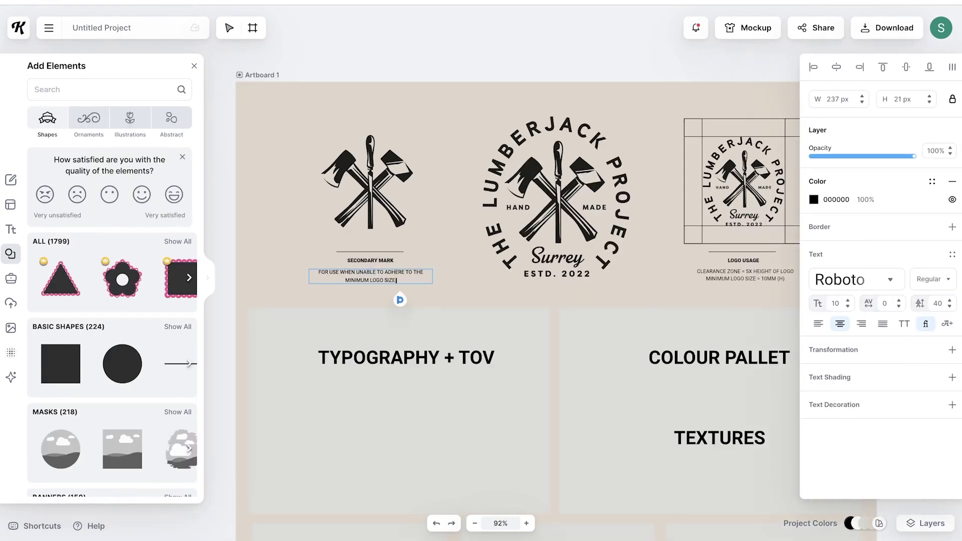
type(".G. SOCIAL MEDIA")
left_click(461, 53)
left_click(459, 138)
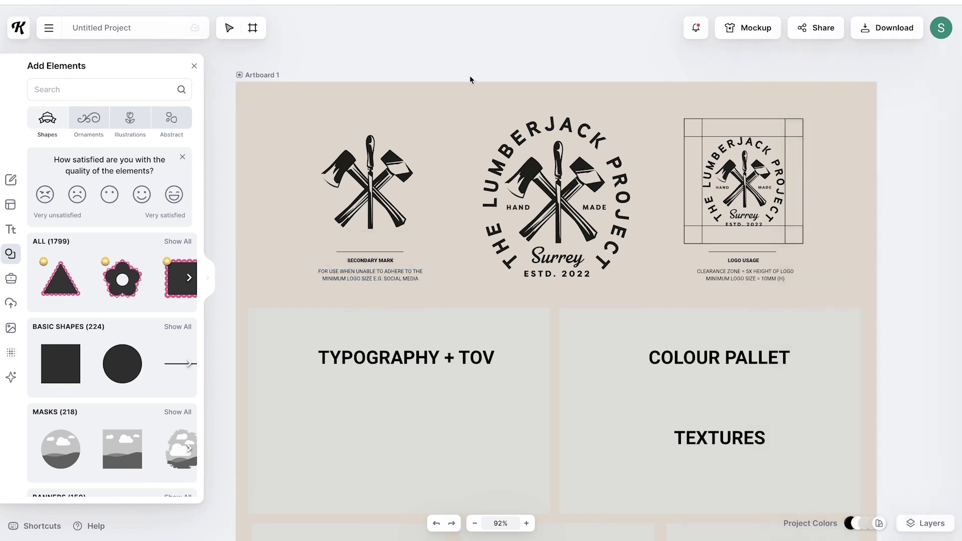
scroll(471, 81, "right", 2)
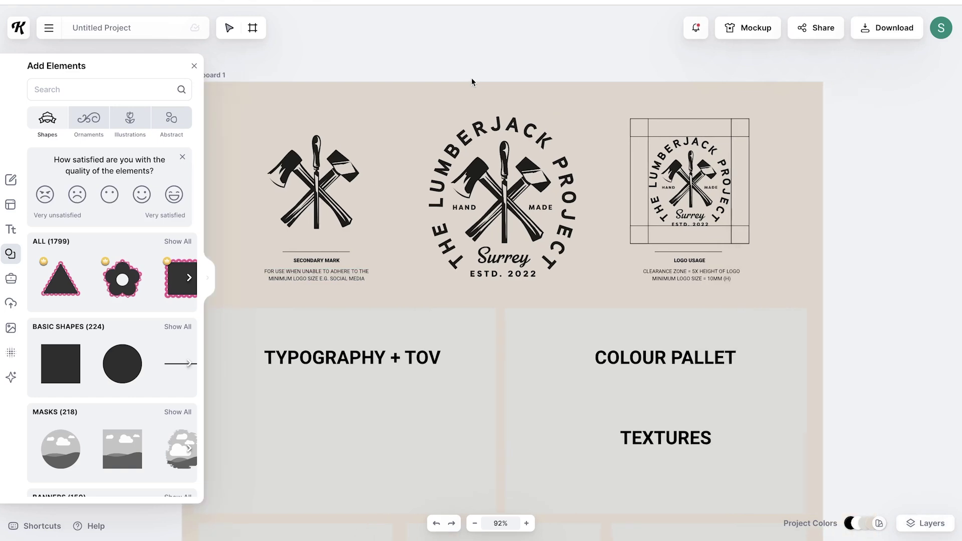
left_click(195, 66)
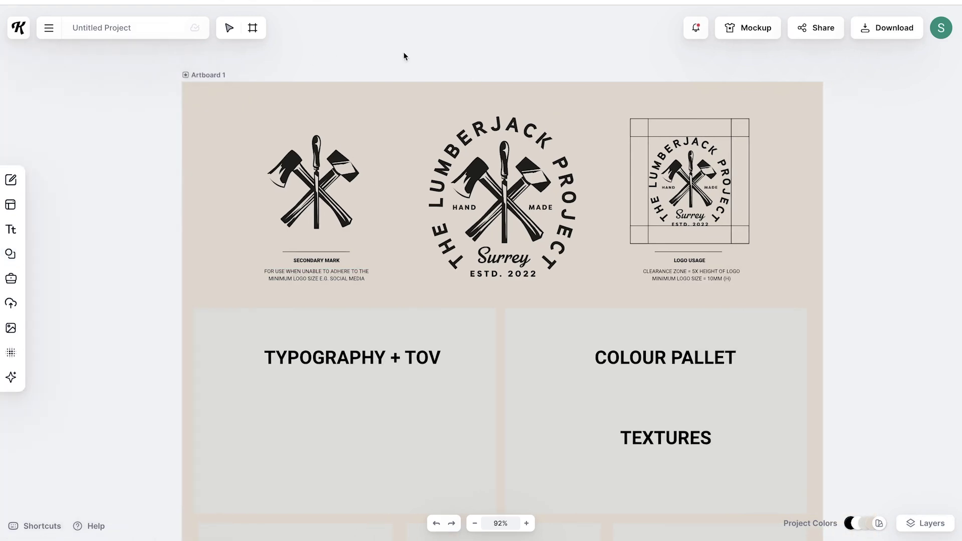
Step: Delete the TYPOGRAPHY + TOV heading and its grey box
scroll(403, 52, "down", 2)
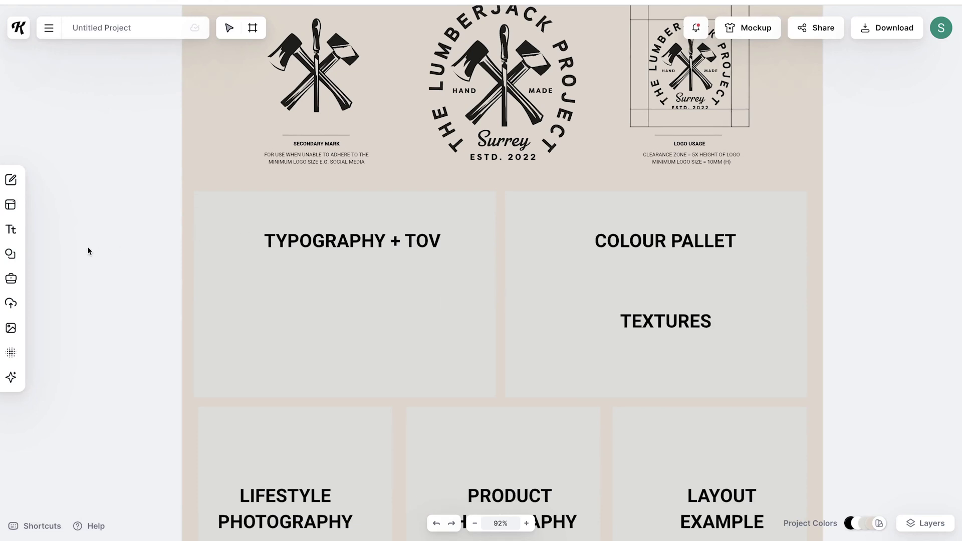
left_click(280, 230)
key("Delete")
left_click(286, 242)
key("Delete")
Step: Add a Headline Font text box set in bold Ranade
left_click(10, 230)
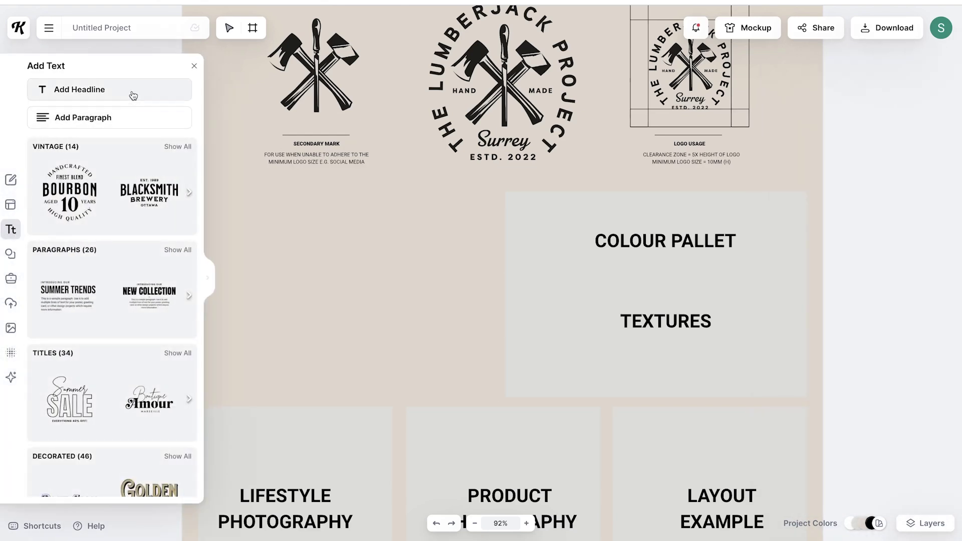
left_click(133, 95)
left_click(892, 280)
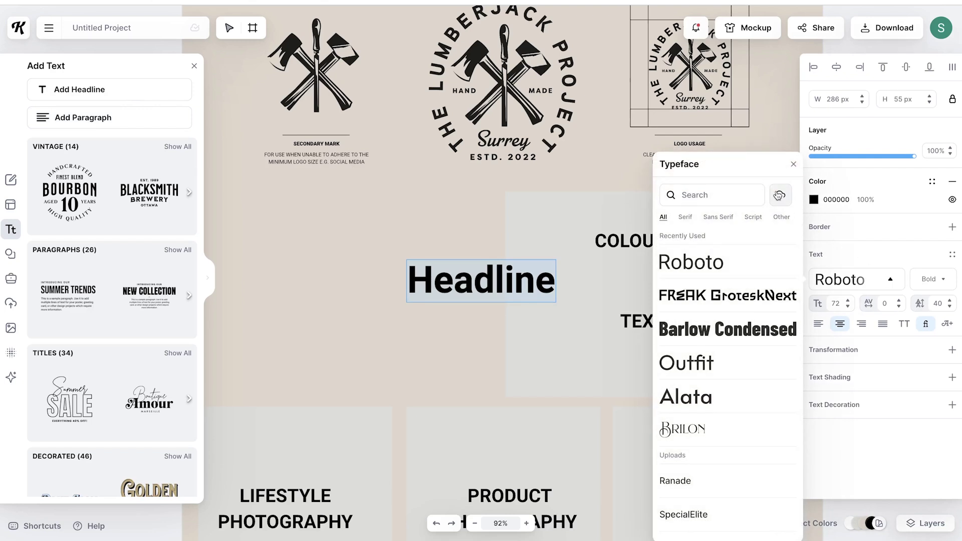
left_click(793, 164)
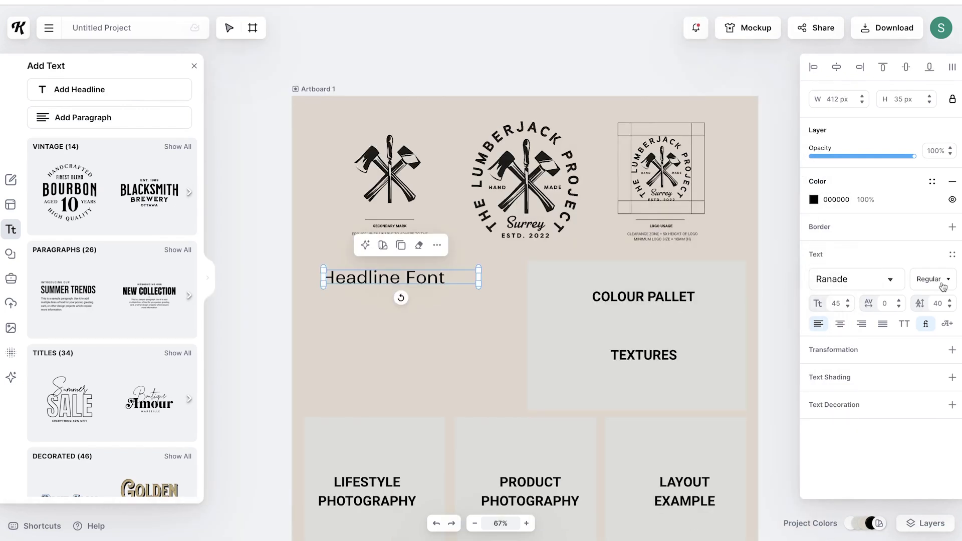
left_click(943, 283)
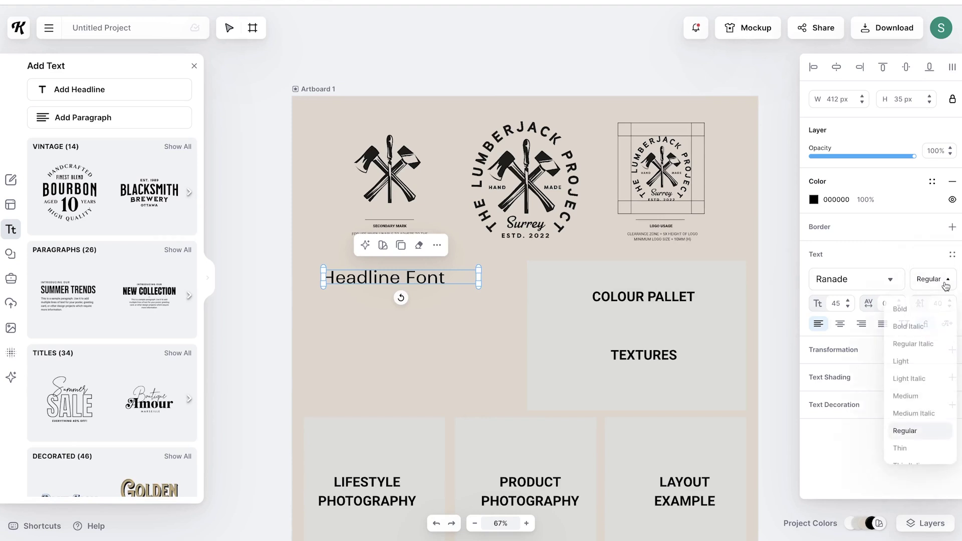
left_click(900, 309)
key("Escape")
scroll(500, 300, "right", 3)
scroll(451, 275, "left", 4)
Step: Duplicate the headline just below the original and change the copy's typeface to Archivo
left_click(441, 281)
scroll(400, 280, "right", 2)
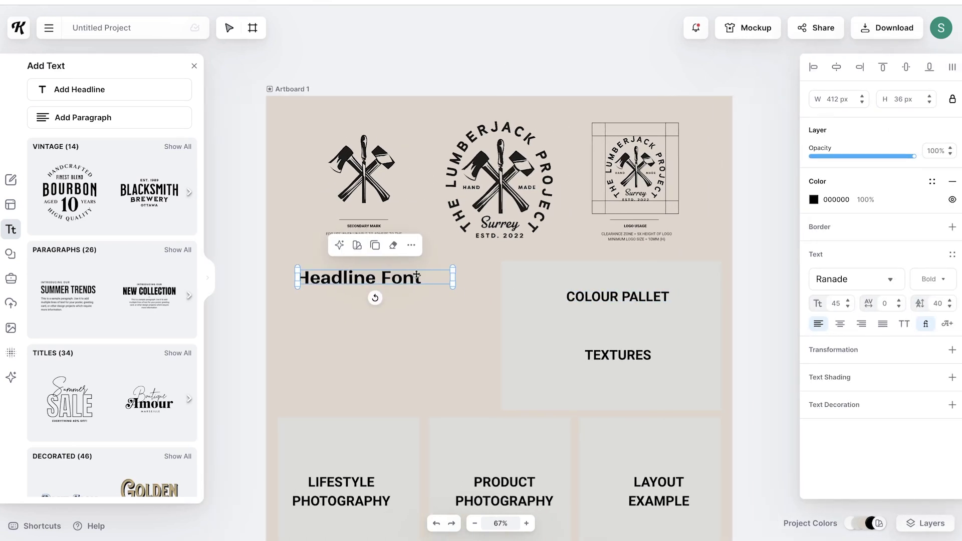
left_click(374, 245)
left_click_drag(396, 286, 416, 310)
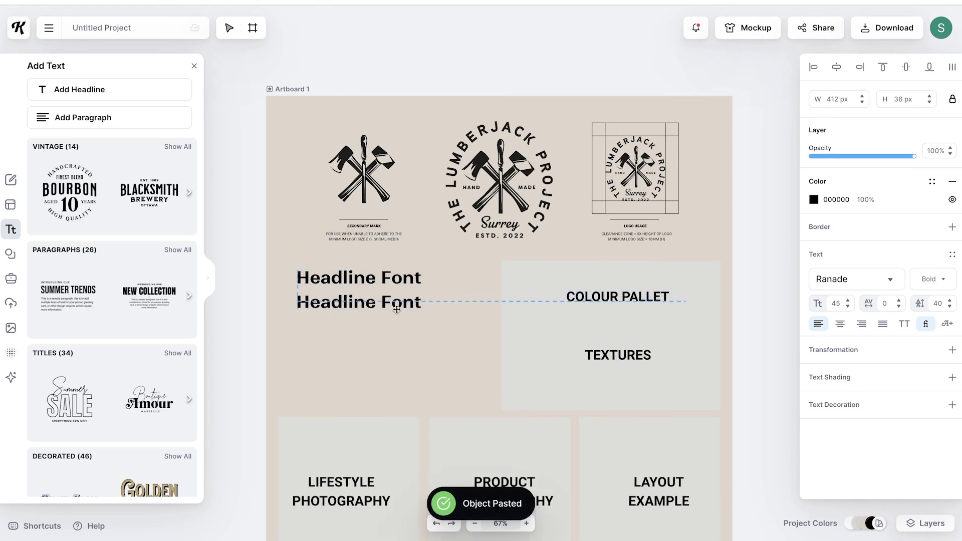
scroll(419, 312, "down", 1)
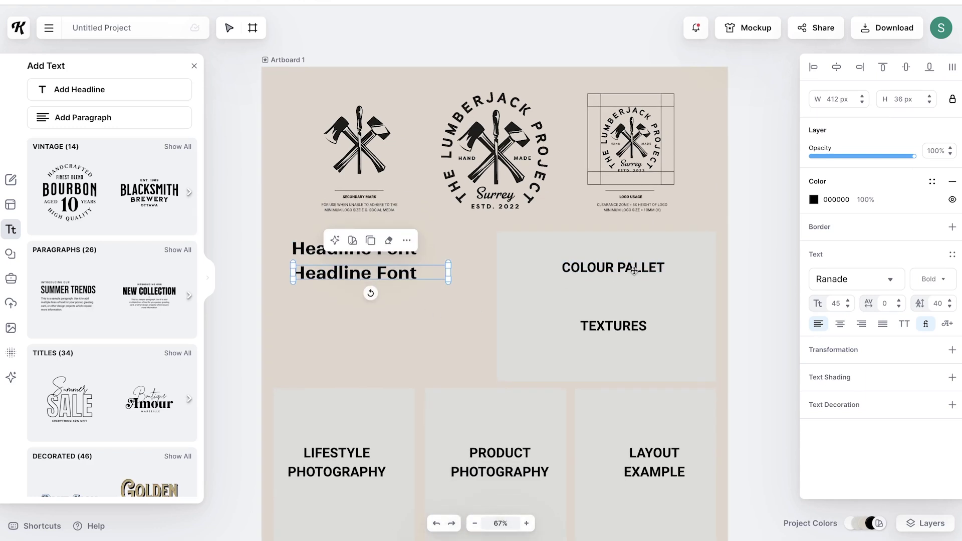
left_click(869, 279)
left_click(701, 197)
type("arch")
left_click(701, 383)
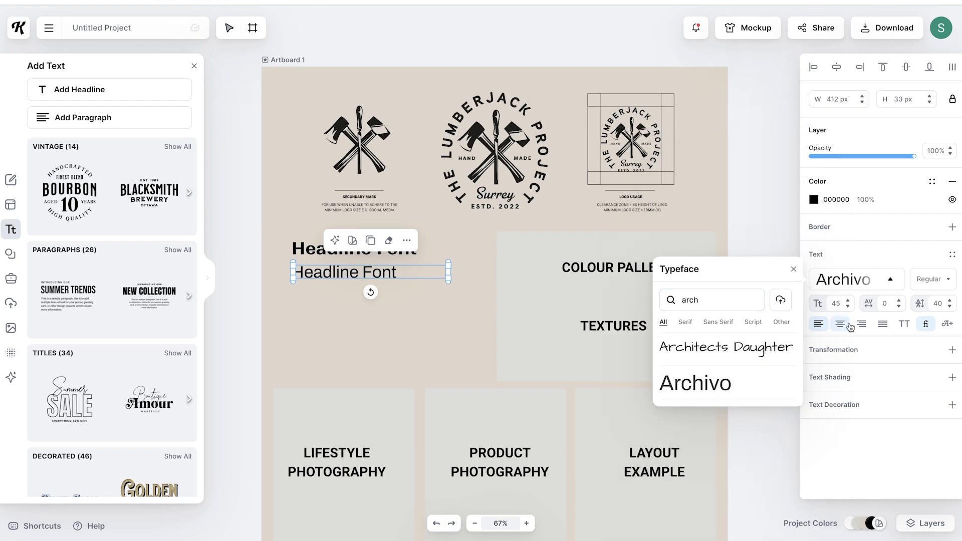
left_click(931, 279)
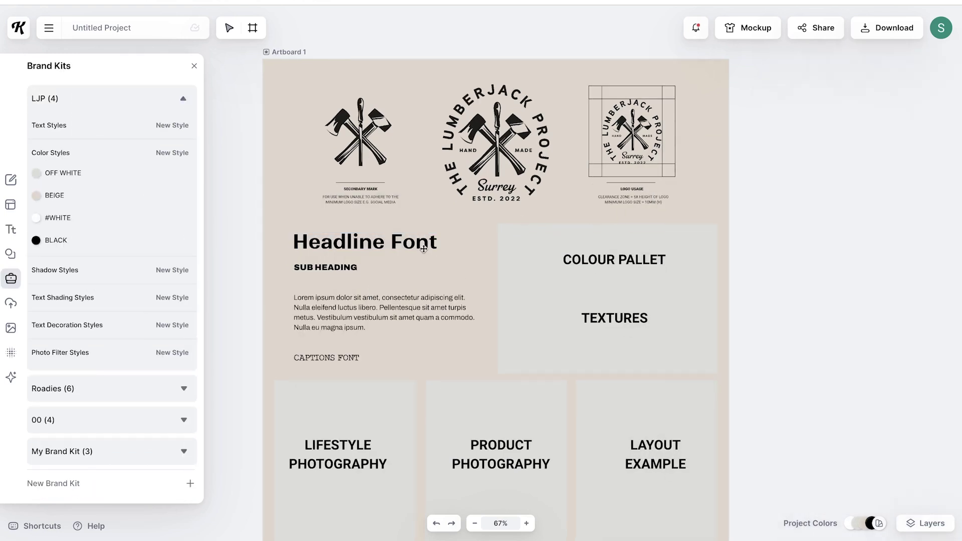
Step: Save the headline's type look as a HEADLINE text style in the LJP brand kit
left_click(421, 246)
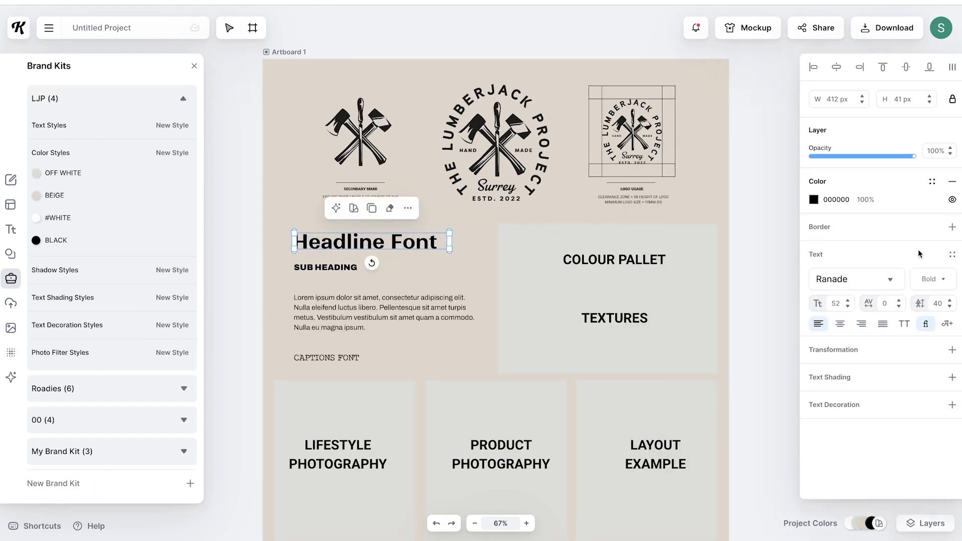
left_click(952, 255)
left_click(943, 283)
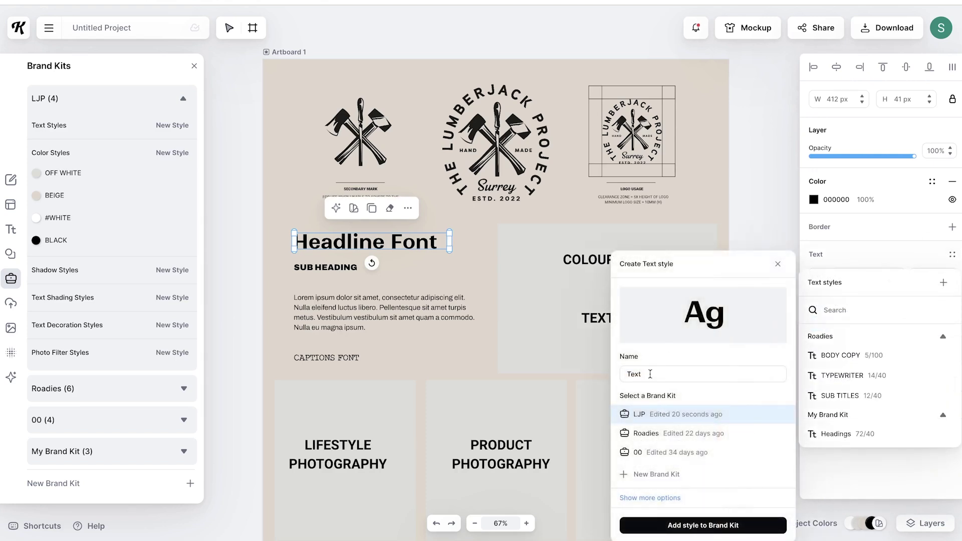
left_click(624, 371)
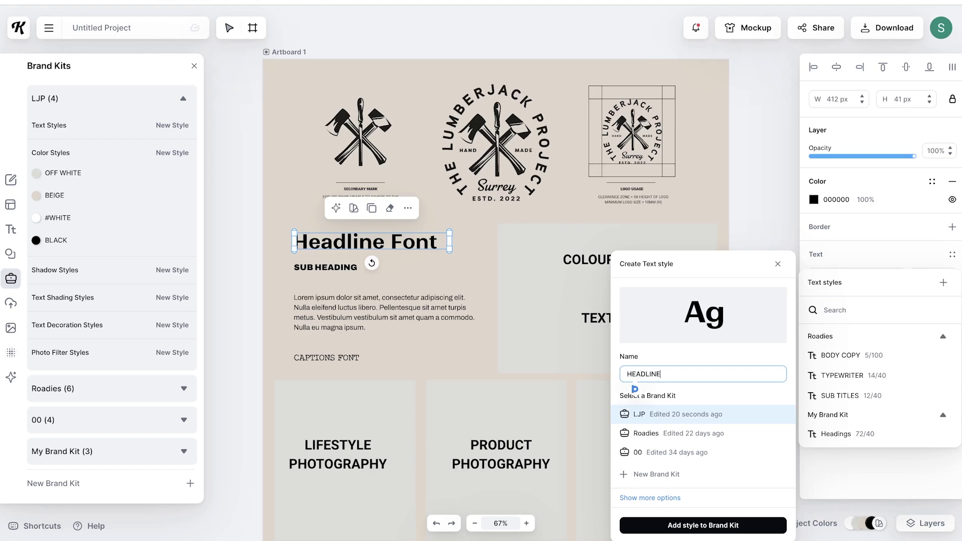
left_click(730, 529)
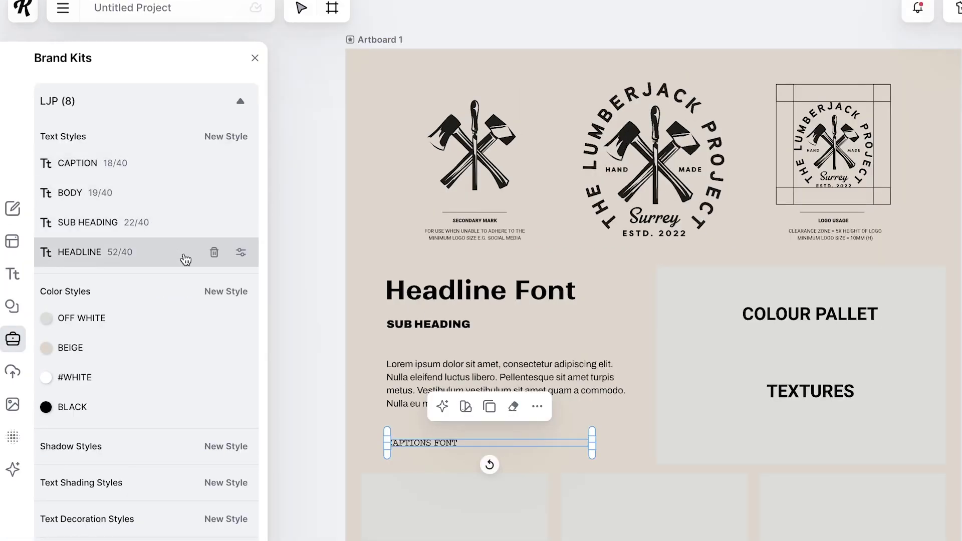
left_click(400, 354)
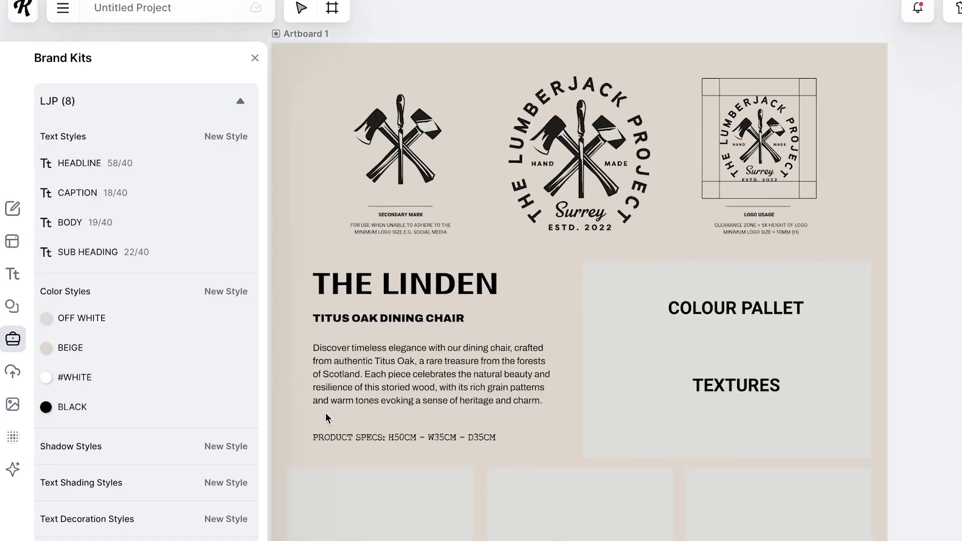
scroll(326, 414, "left", 3)
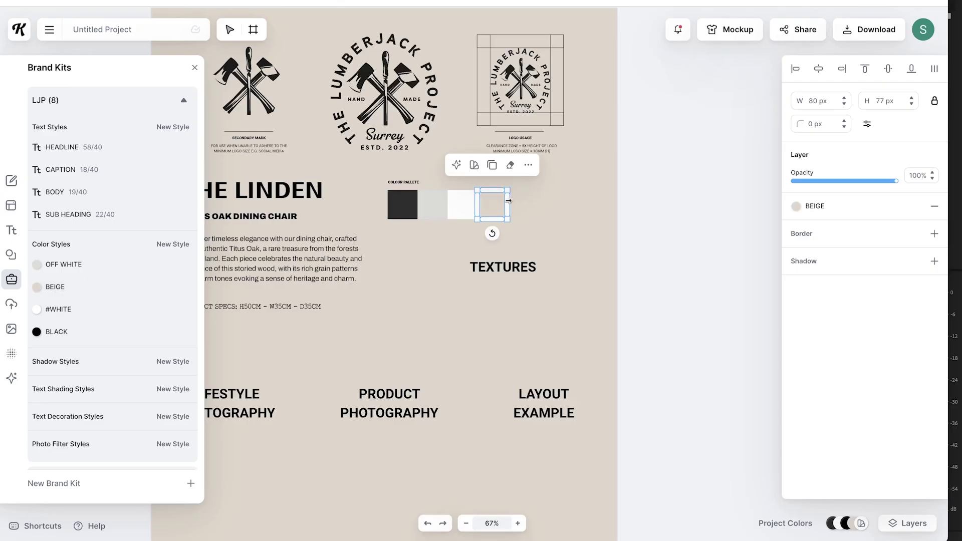
Step: Widen the beige swatch into a black-bordered strip labelled BACKGROUND
left_click_drag(508, 201, 586, 203)
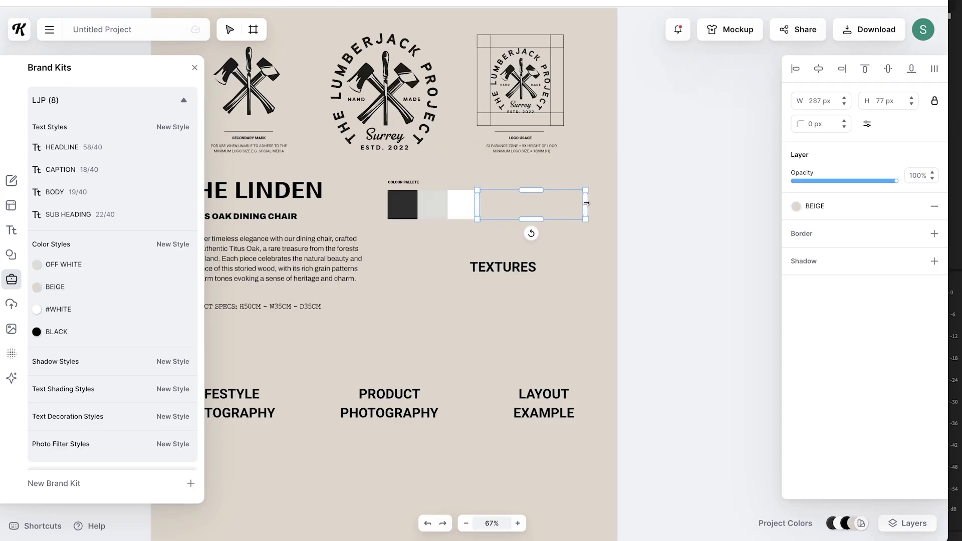
left_click(933, 234)
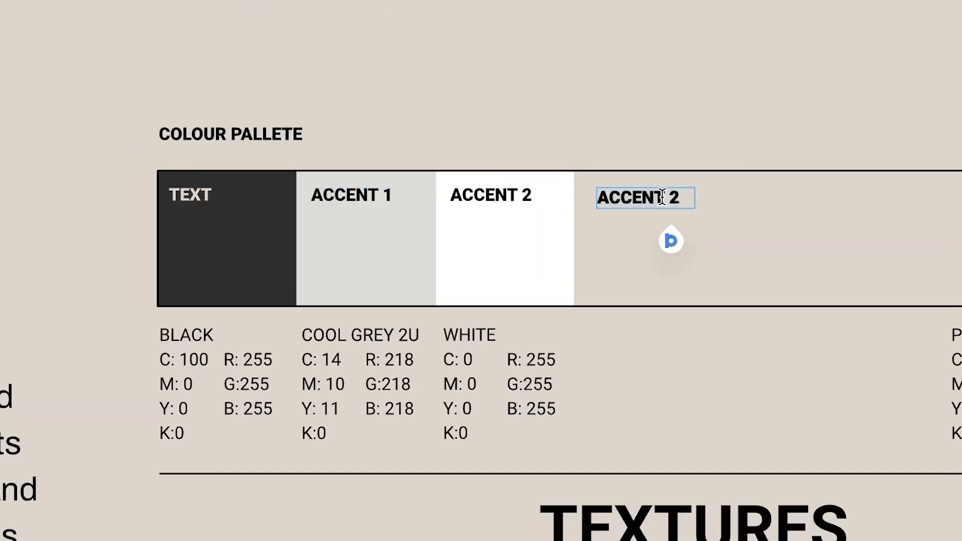
type("BACKGROUND")
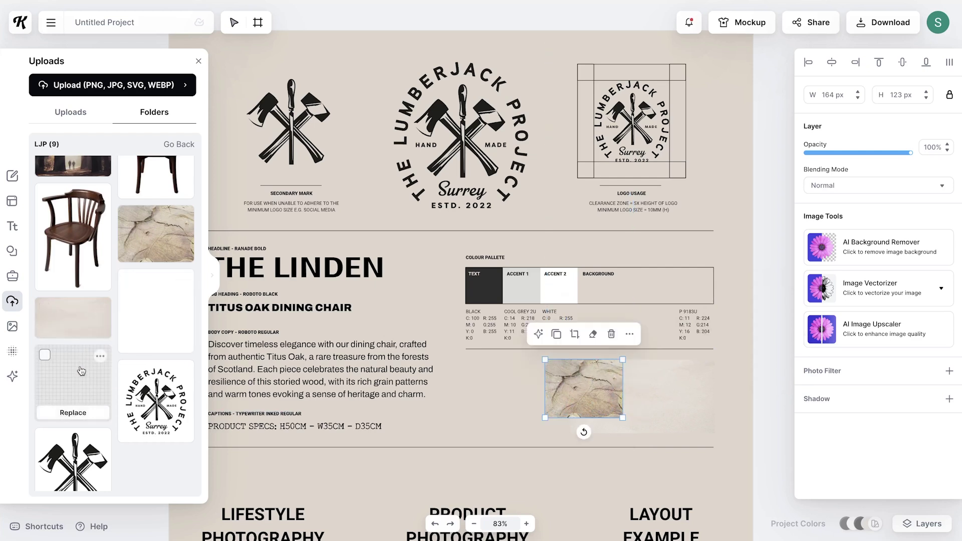
Step: Place the grid and paper textures, then crop the wood image to full height and resize it to fit the strip
left_click_drag(81, 371, 781, 353)
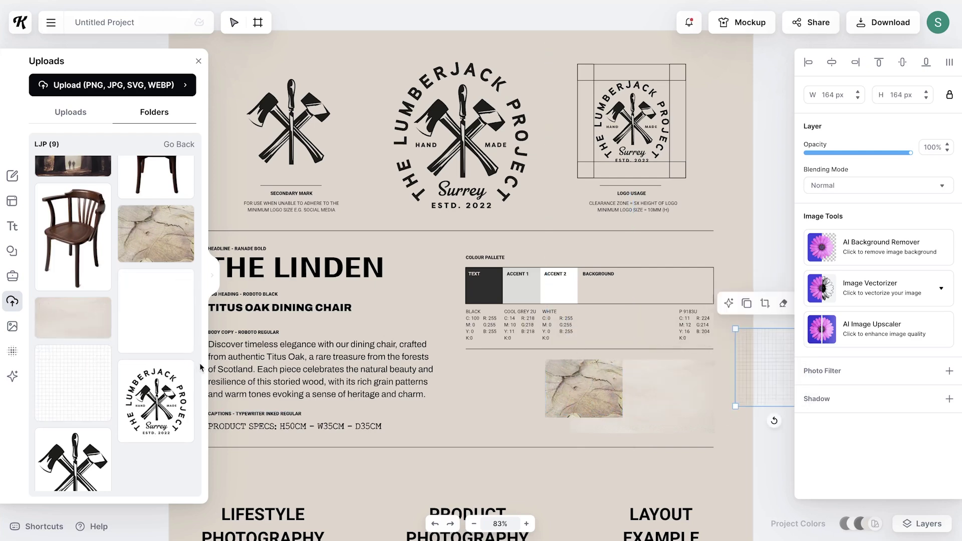
left_click_drag(156, 320, 769, 261)
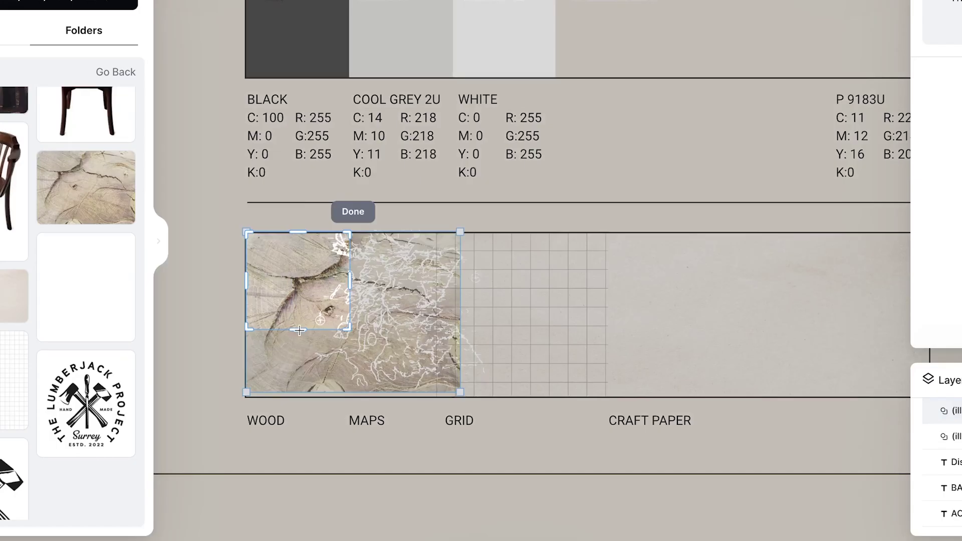
left_click_drag(299, 330, 298, 400)
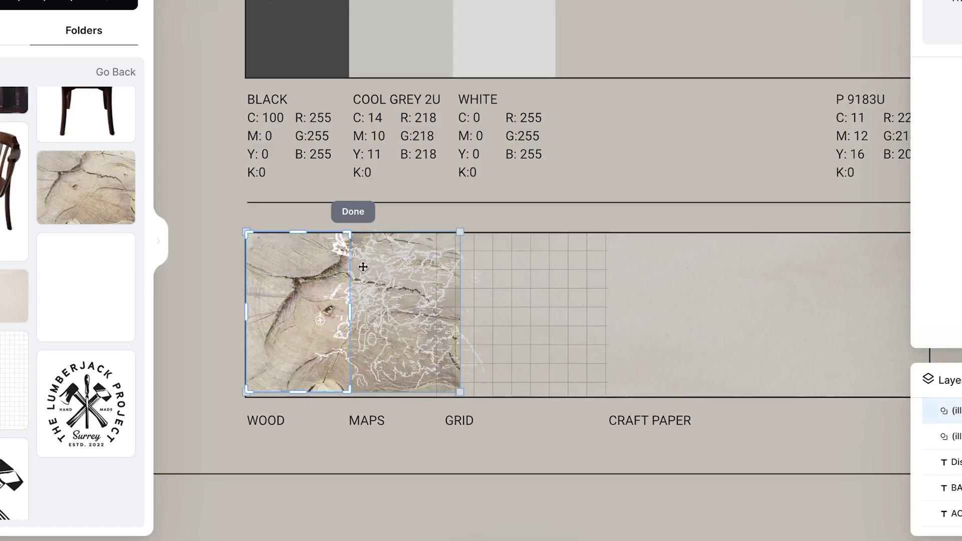
left_click(356, 218)
left_click_drag(347, 392, 353, 397)
left_click(656, 456)
Step: Delete the PRODUCT PHOTOGRAPHY heading and set the front-view and side-view chair photos side by side
left_click(459, 323)
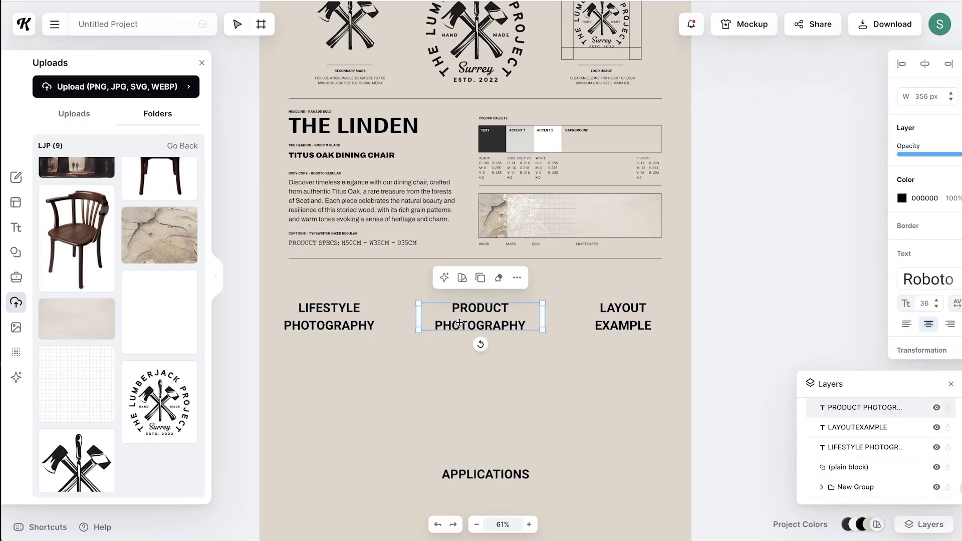
key("Delete")
scroll(350, 280, "down", 2)
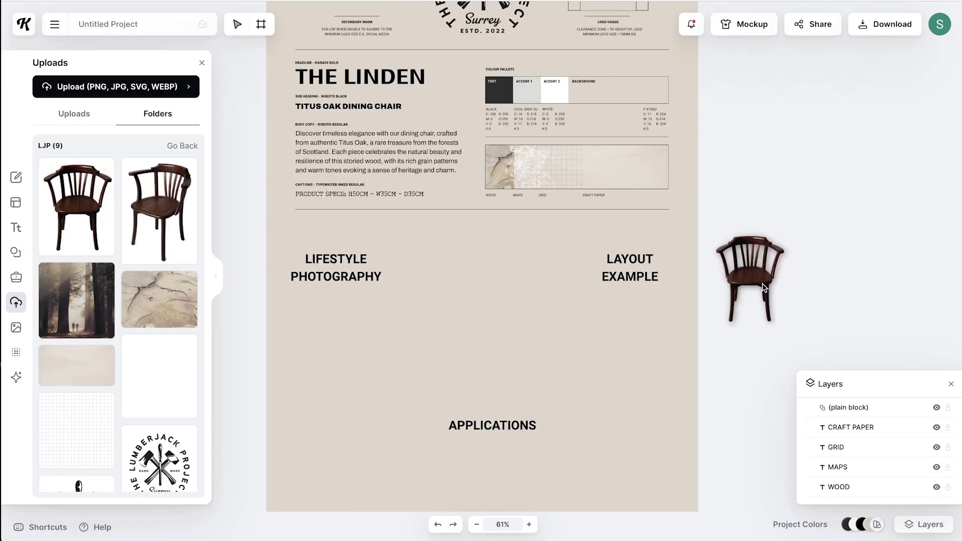
left_click_drag(762, 287, 762, 288)
left_click_drag(157, 235, 748, 432)
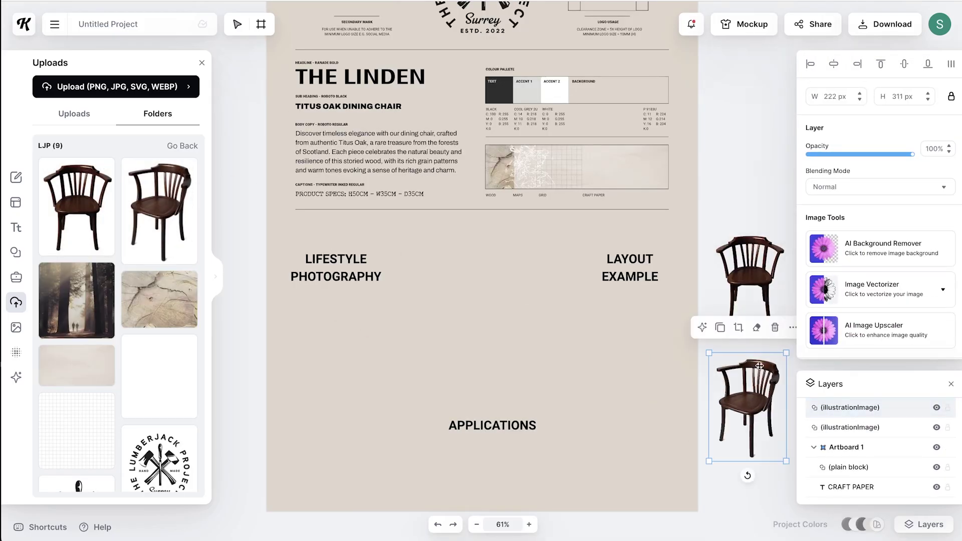
left_click_drag(752, 290, 438, 296)
left_click_drag(756, 411, 532, 289)
scroll(532, 289, "up", 3)
left_click(655, 294)
Step: Retype a duplicated caption as LIFESTYLE PHOTOGRAPHY and nudge it into place
left_click(481, 135)
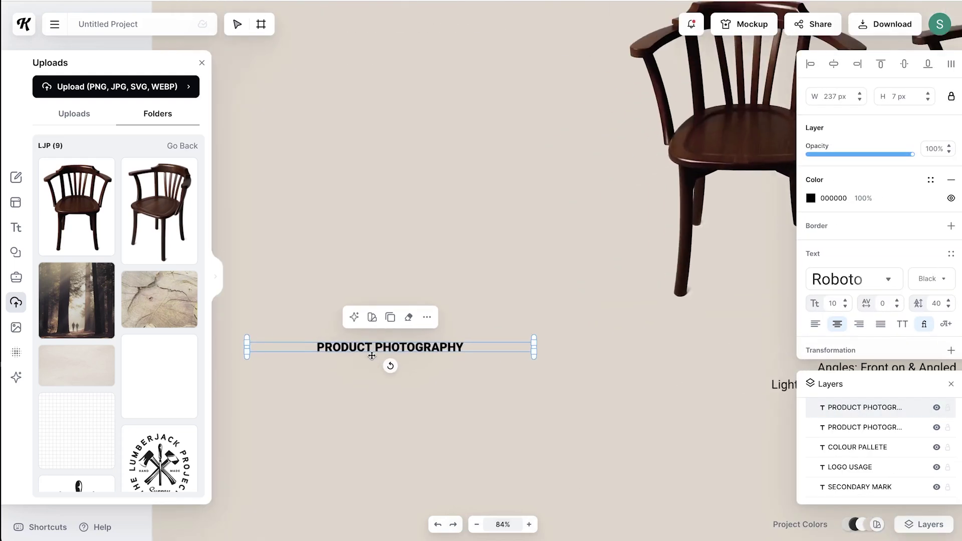
double_click(357, 349)
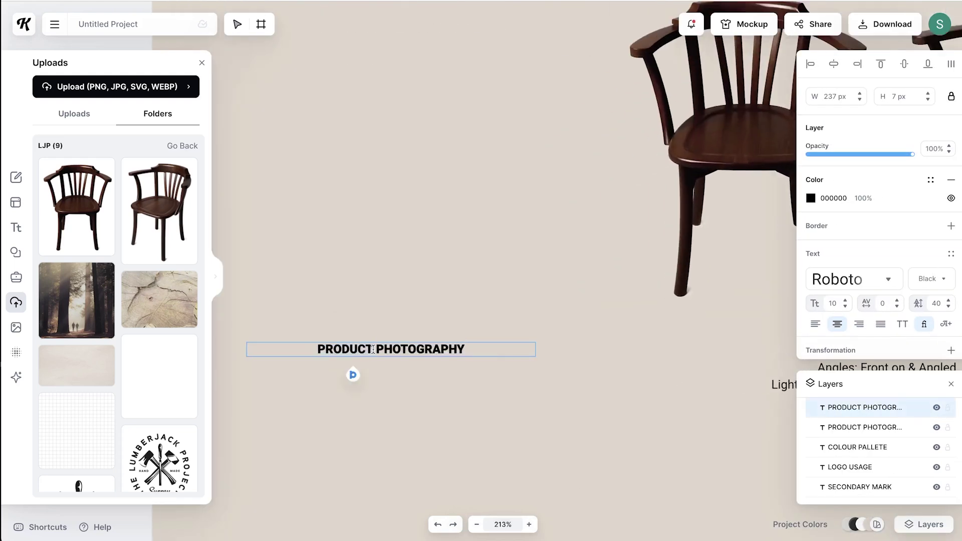
type("LIFESTYLE")
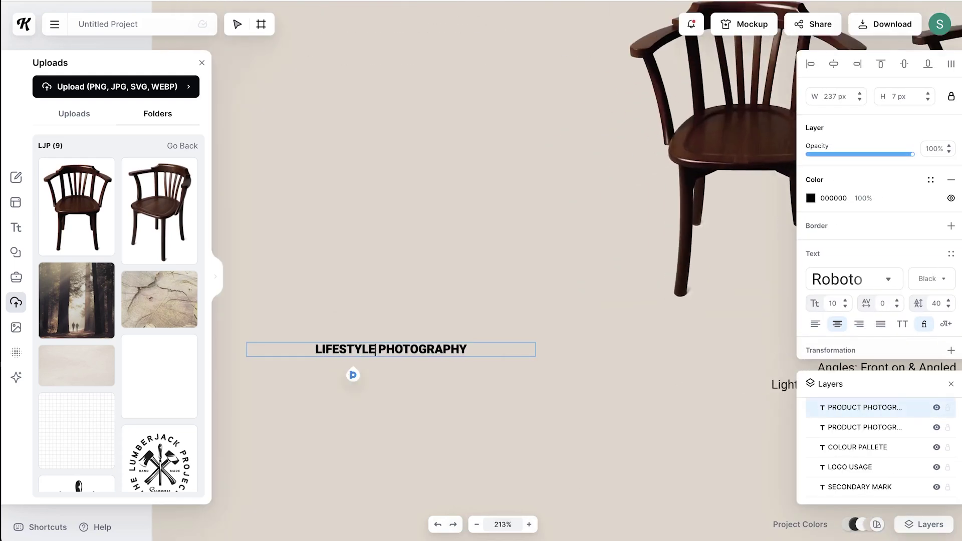
key("Escape")
scroll(455, 378, "down", 5)
left_click_drag(451, 358, 464, 357)
left_click(553, 402)
scroll(569, 404, "down", 4)
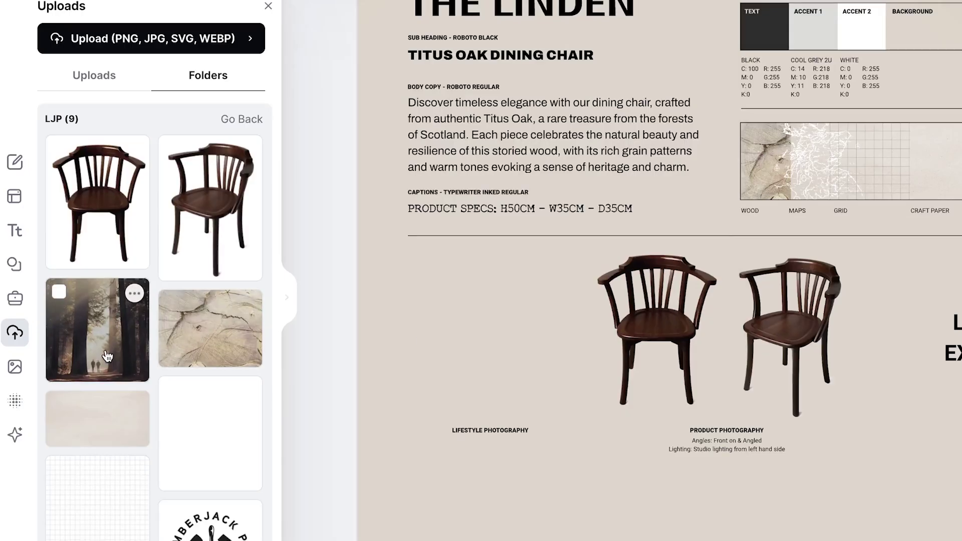
Step: Place and enlarge the forest photo below the divider, and remove the trailing comma after Natural
left_click_drag(107, 310, 251, 299)
left_click_drag(335, 331, 473, 327)
left_click_drag(516, 354, 580, 414)
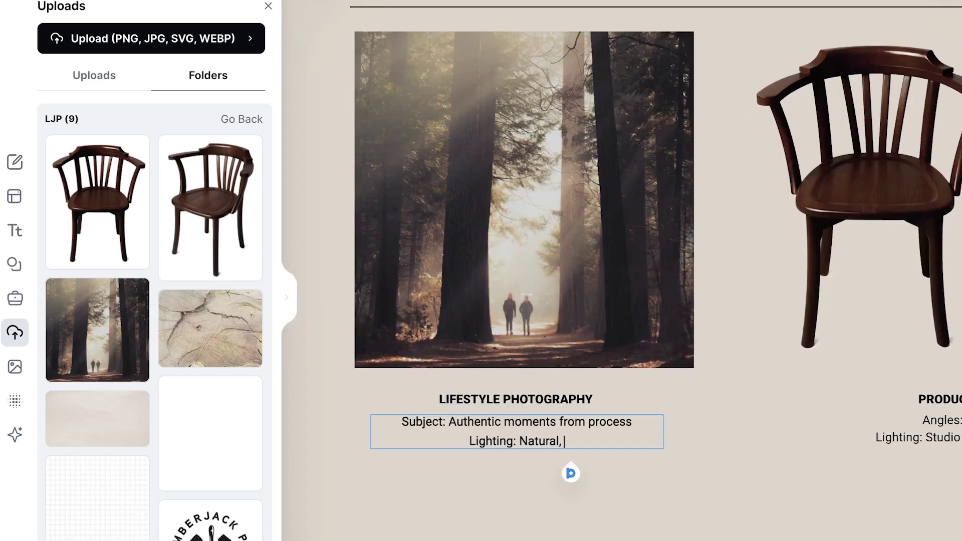
key("BackSpace")
key("BackSpace")
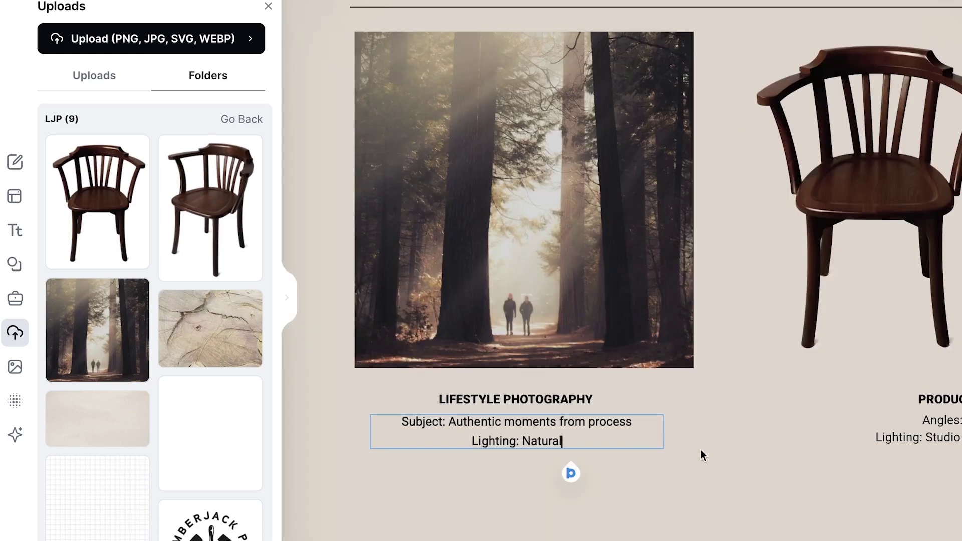
key("Escape")
left_click(718, 467)
Step: Edit the brand kit's saved Photo Filter style for the forest photo
left_click(439, 305)
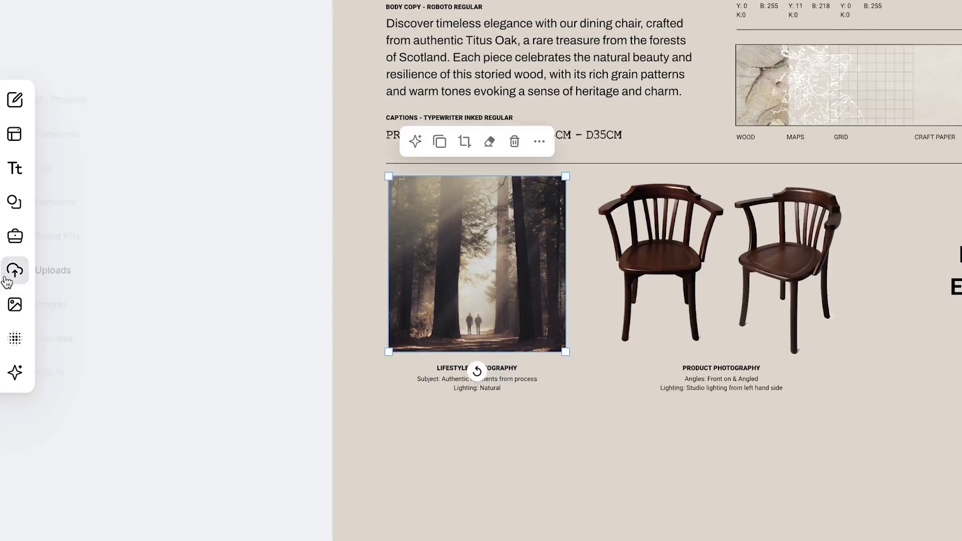
left_click(17, 240)
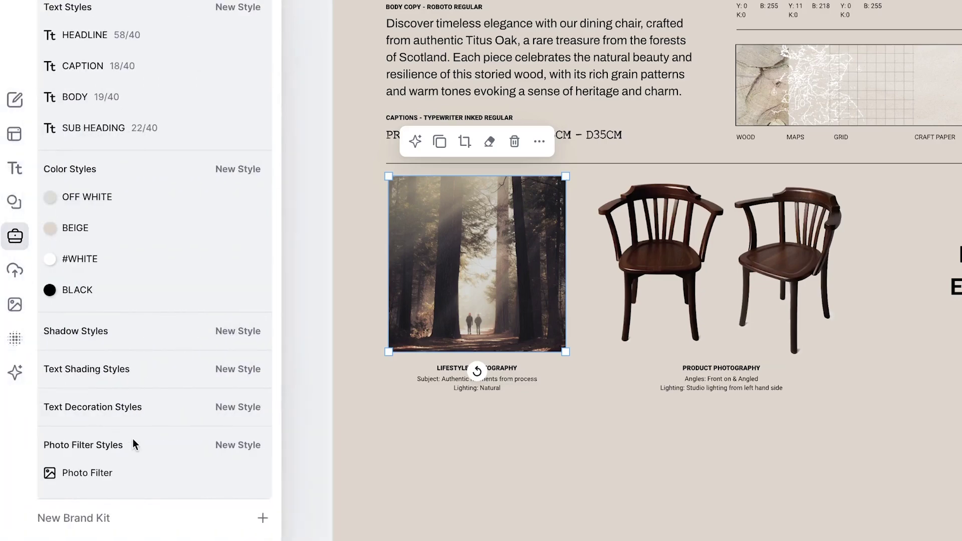
mouse_move(97, 472)
left_click(253, 473)
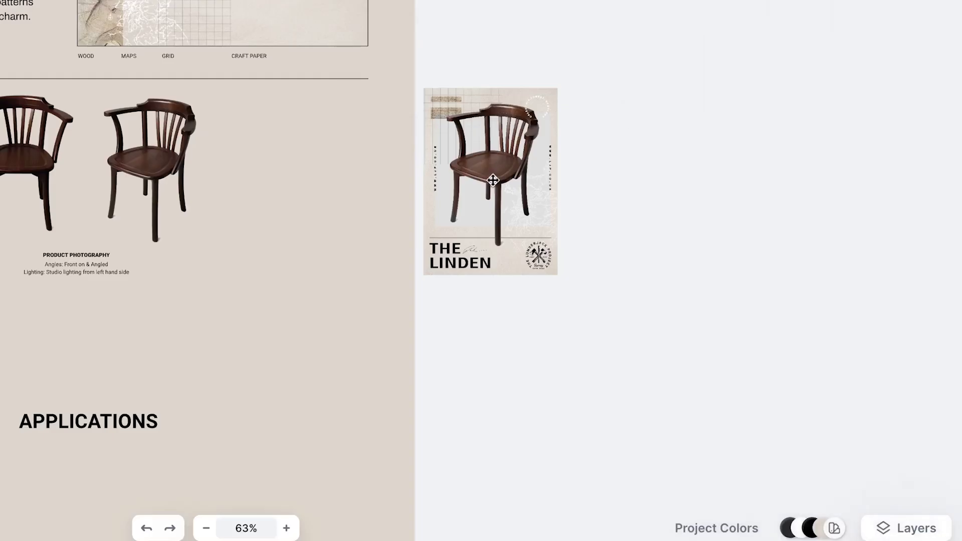
Step: Add a drop shadow to The Linden poster: offset 10, angle -41°, blur 8, opacity 20%
left_click(309, 189)
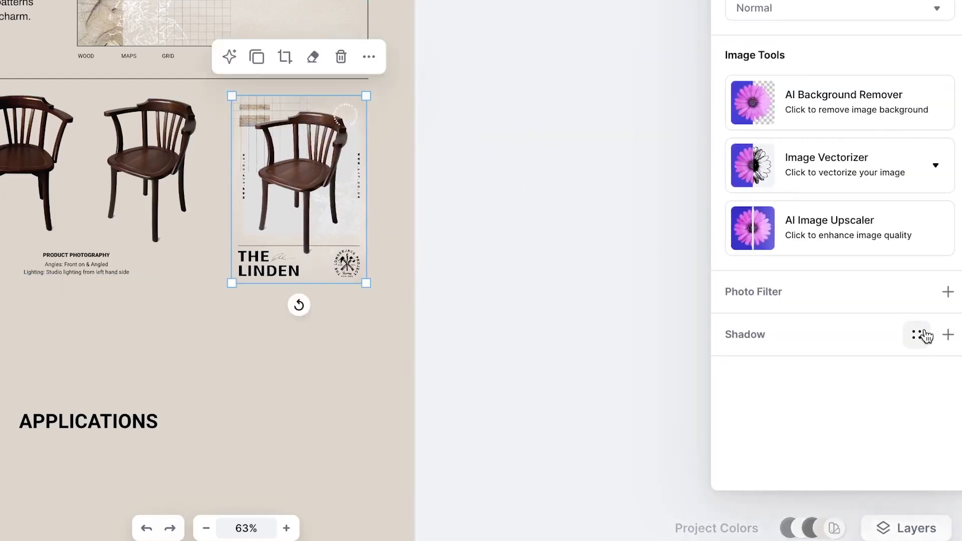
left_click(947, 334)
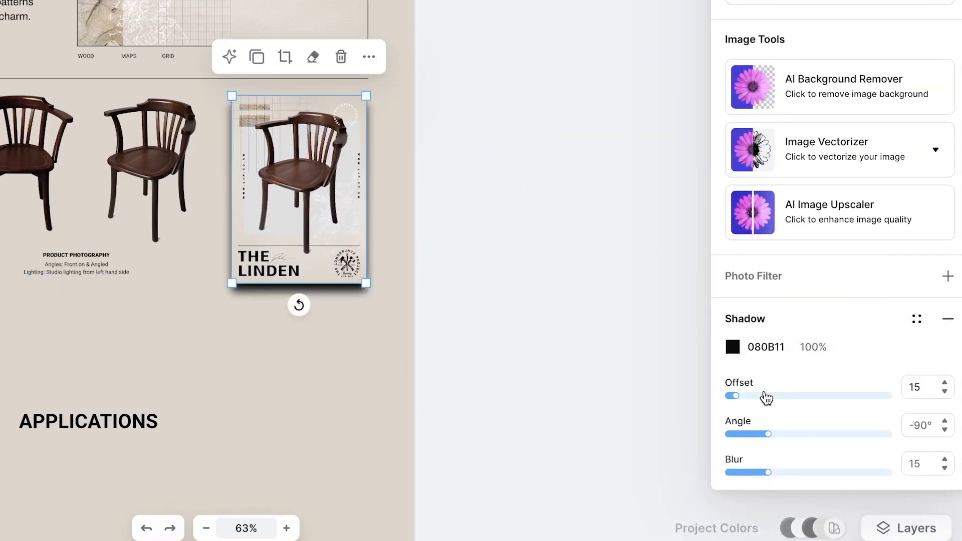
left_click_drag(741, 398, 731, 399)
left_click_drag(770, 440, 791, 438)
left_click_drag(768, 472, 750, 478)
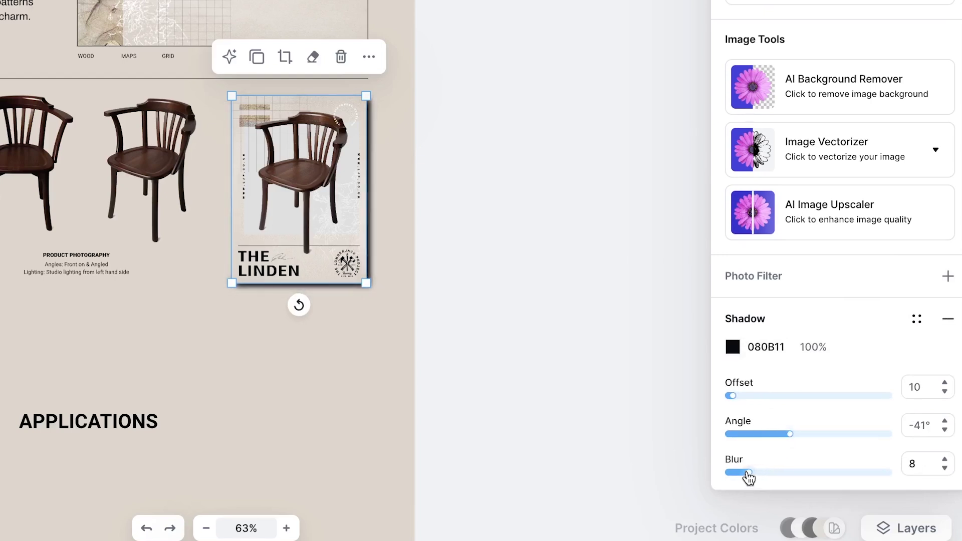
left_click(810, 346)
type("20")
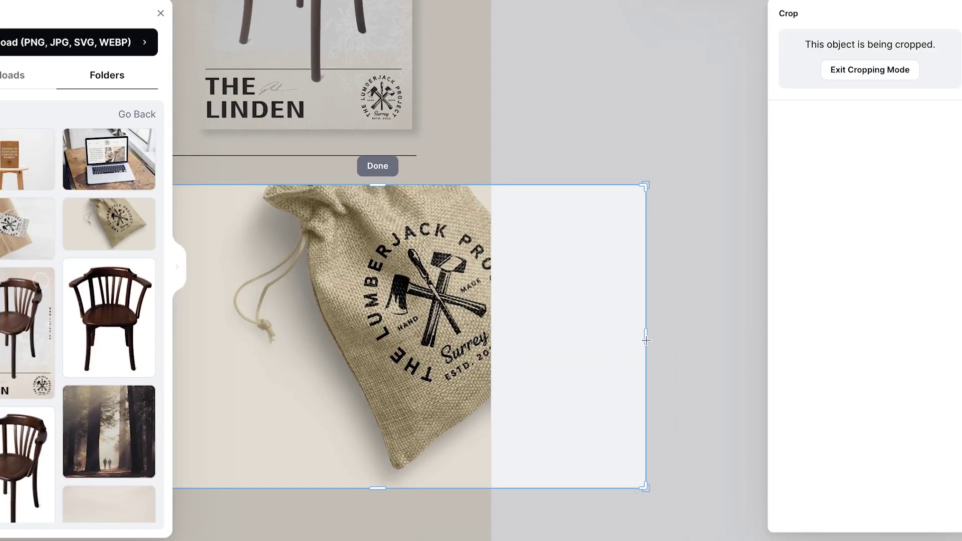
Step: Trim the left side of the burlap bag image, then begin re-cropping it
left_click_drag(172, 330, 322, 336)
left_click(530, 324)
scroll(530, 325, "left", 5)
double_click(492, 337)
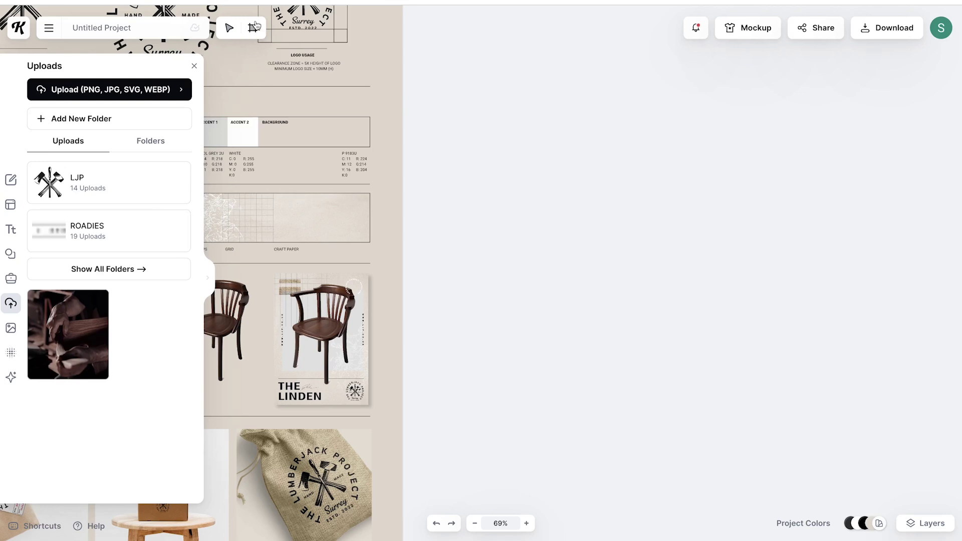
Step: Draw a second artboard and size it to Instagram Post (Portrait) 1080×1350
left_click_drag(477, 129, 702, 329)
left_click(854, 89)
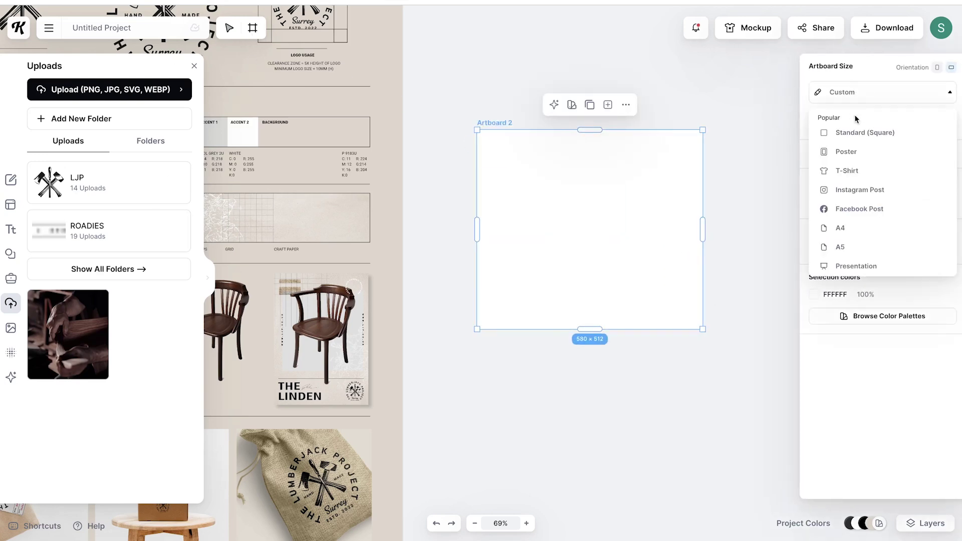
scroll(908, 196, "down", 3)
left_click(904, 207)
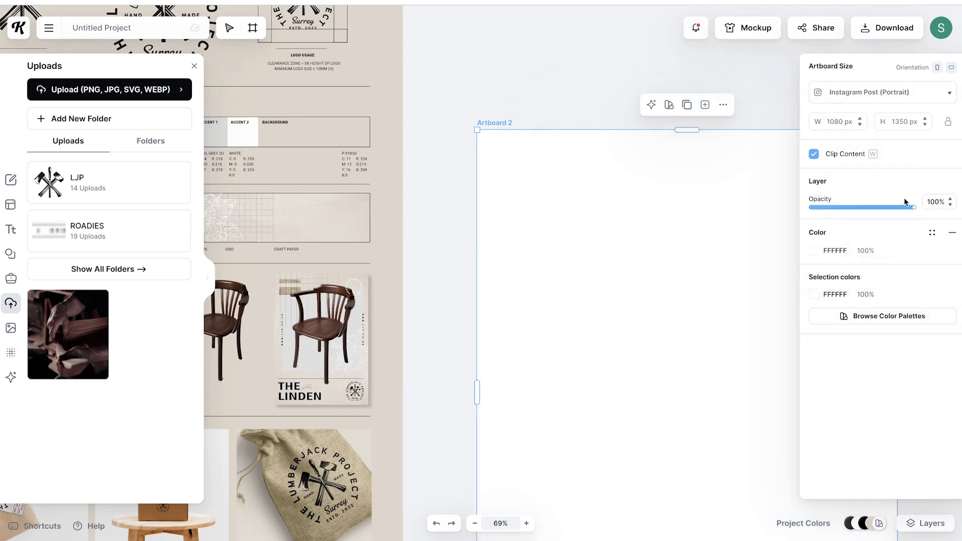
scroll(667, 105, "down", 3)
scroll(464, 144, "right", 2)
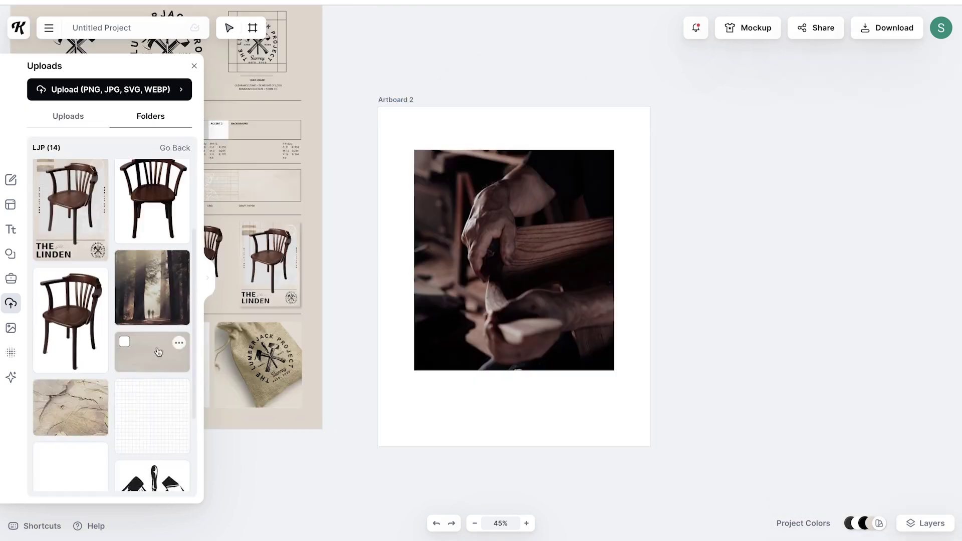
Step: Rotate and stretch the paper texture to cover the artboard, and send it behind the photo
left_click_drag(157, 352, 730, 301)
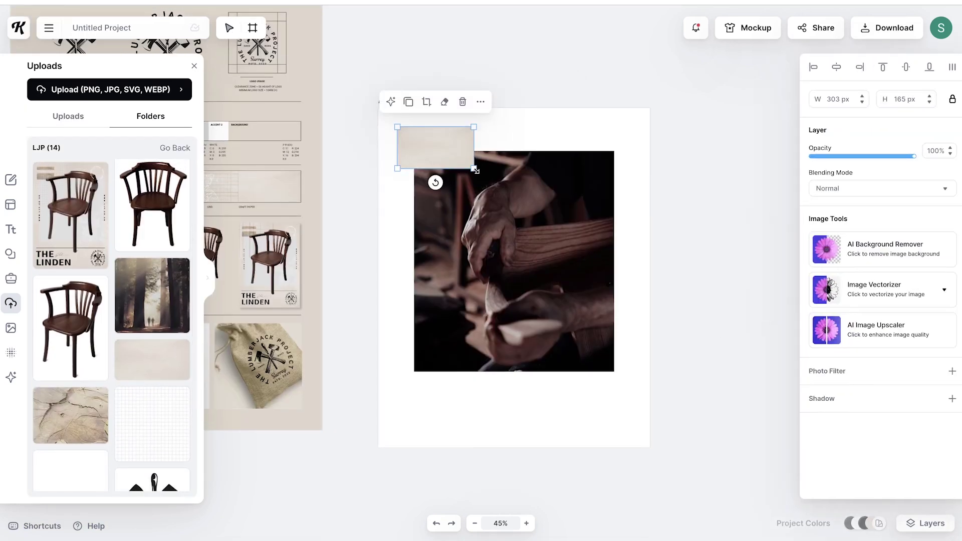
left_click_drag(477, 172, 796, 377)
left_click_drag(534, 346, 438, 221)
scroll(576, 151, "up", 3)
scroll(447, 350, "down", 1)
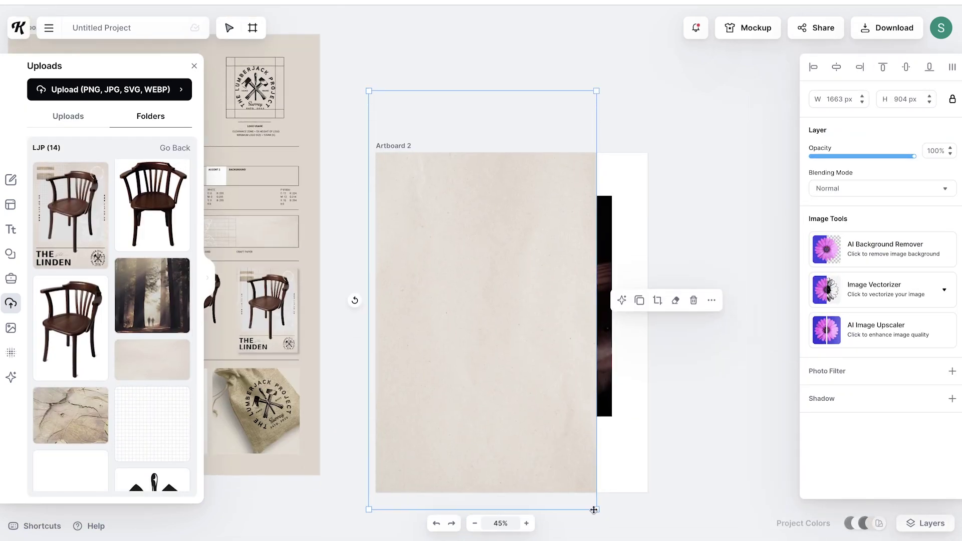
left_click_drag(596, 509, 649, 502)
right_click(551, 195)
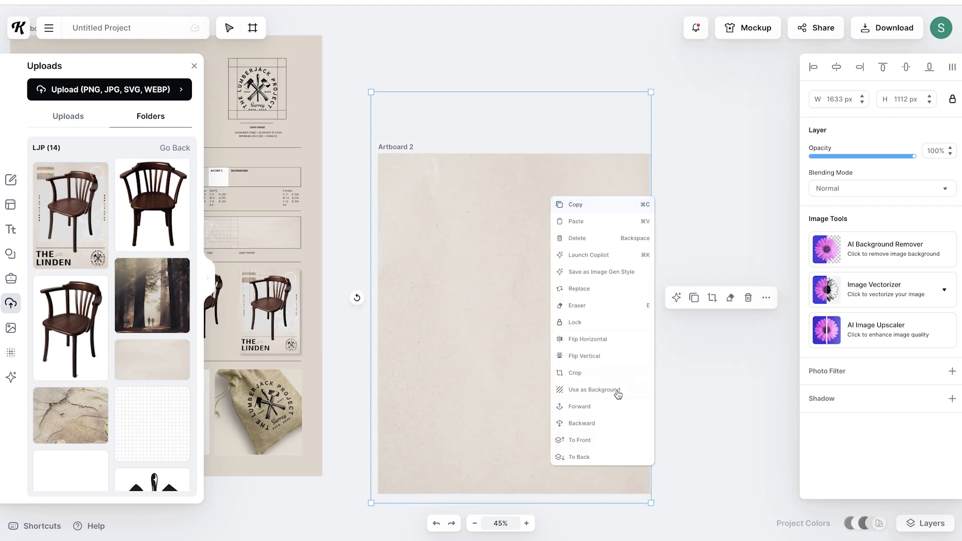
left_click(580, 456)
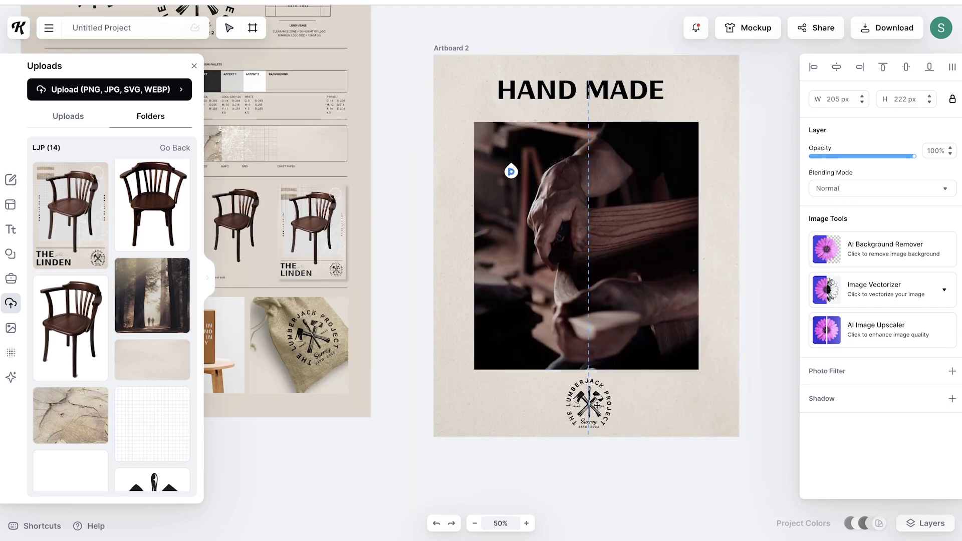
Step: Centre the hand-carving photo in the Instagram post
left_click(665, 444)
scroll(573, 373, "right", 5)
scroll(573, 373, "up", 1)
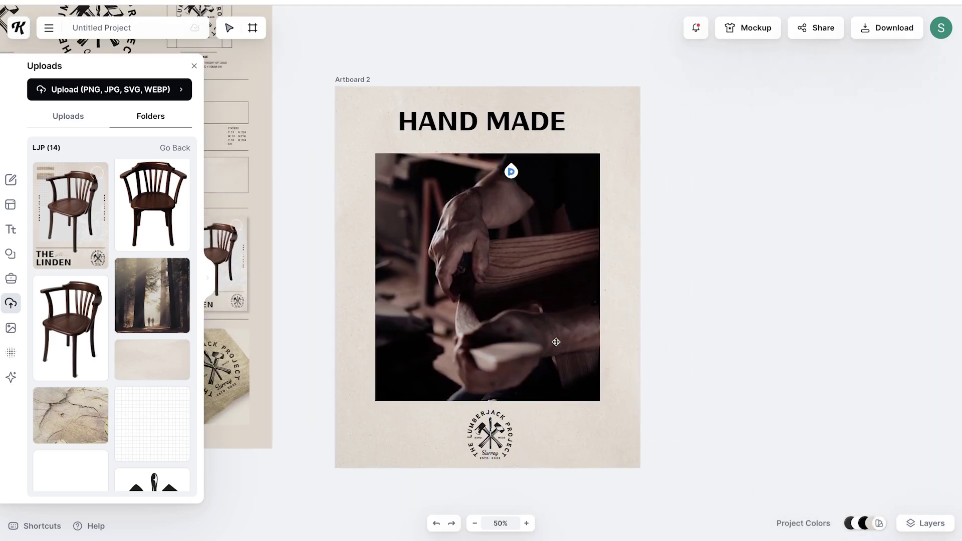
left_click(515, 374)
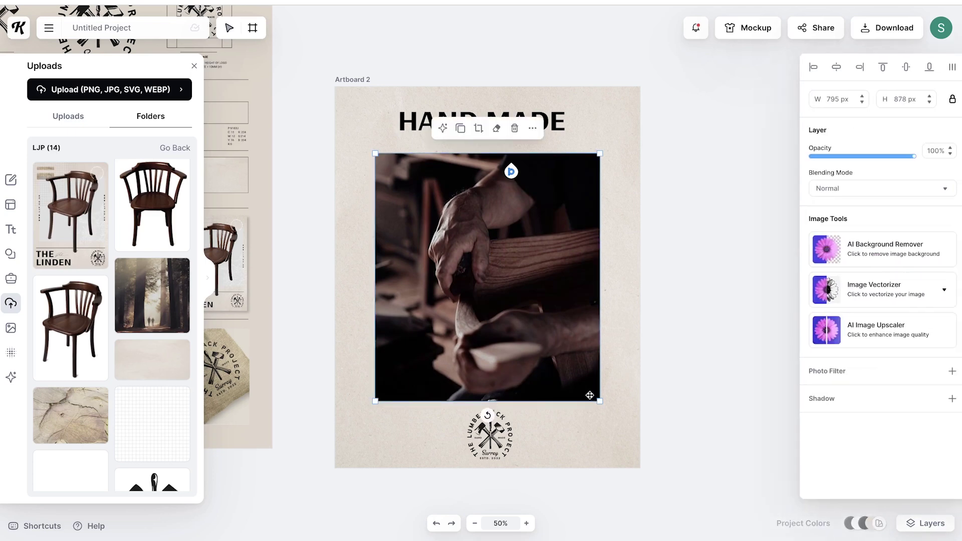
left_click_drag(590, 395, 558, 348)
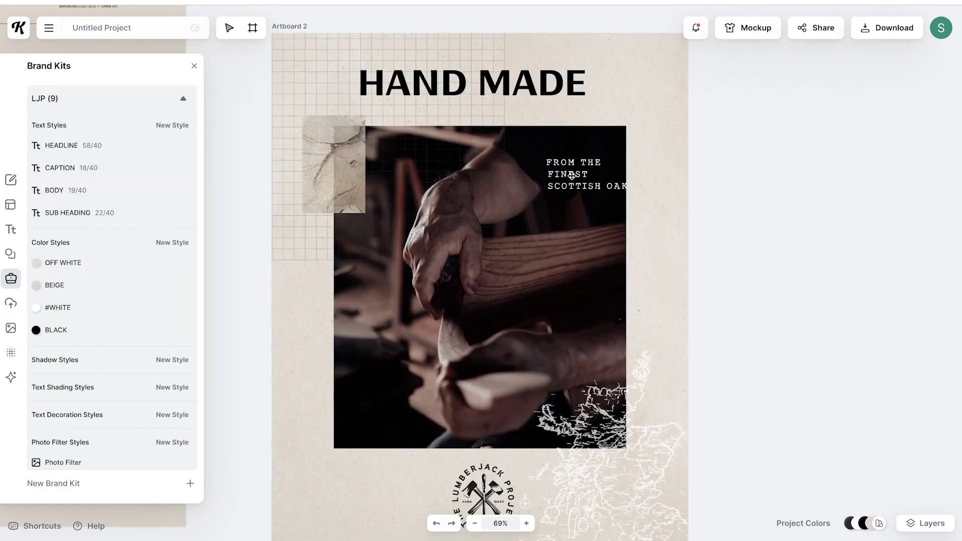
Step: Curve the FROM THE FINEST SCOTTISH OAK text into a small circular ring
left_click(571, 176)
left_click(951, 349)
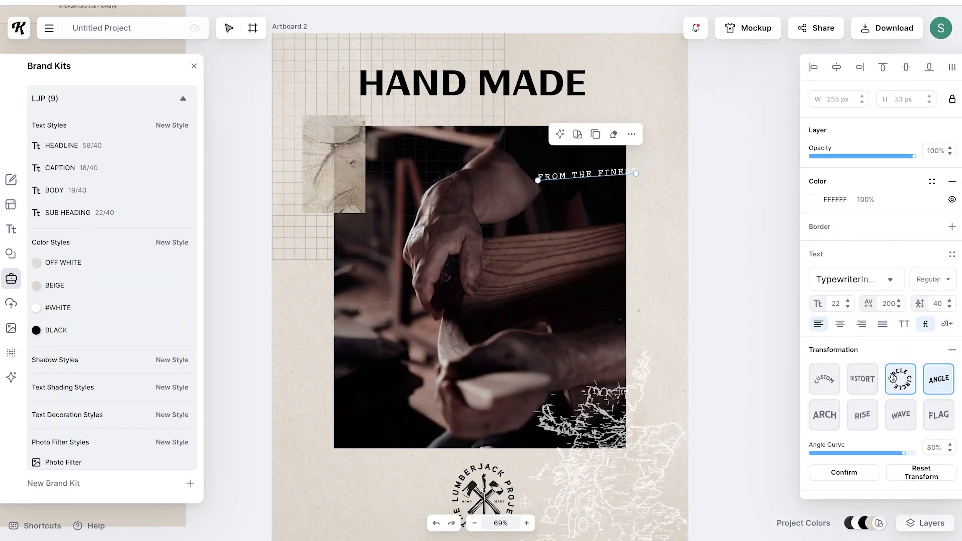
left_click(899, 379)
left_click_drag(727, 145, 610, 150)
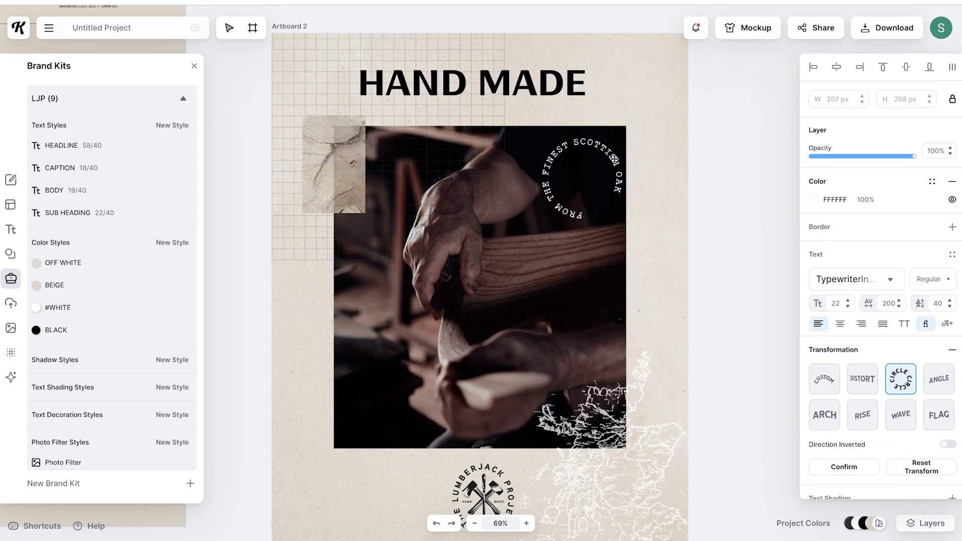